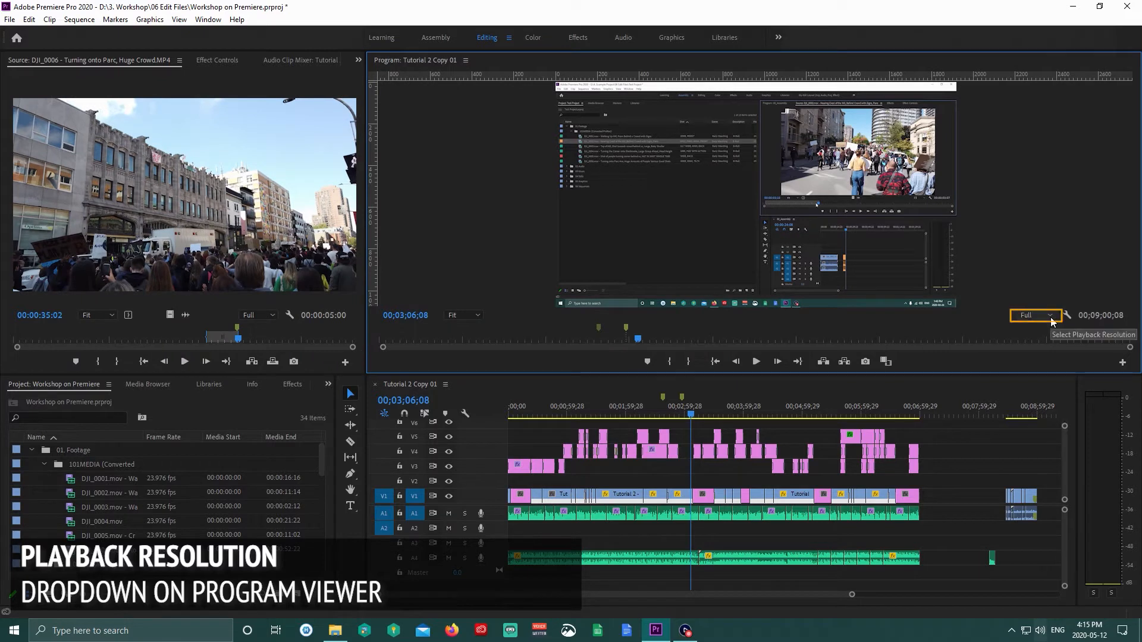
- Keep the program monitor's playback resolution at Full and play the crowd footage from 00;08;27;26
left_click(1050, 318)
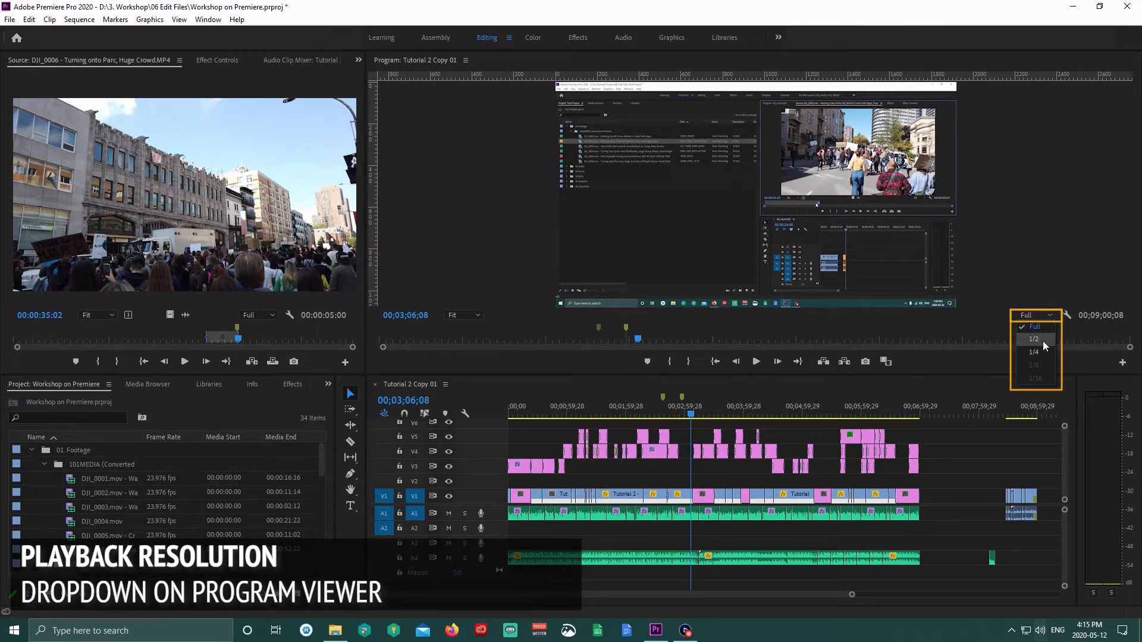
left_click(1044, 326)
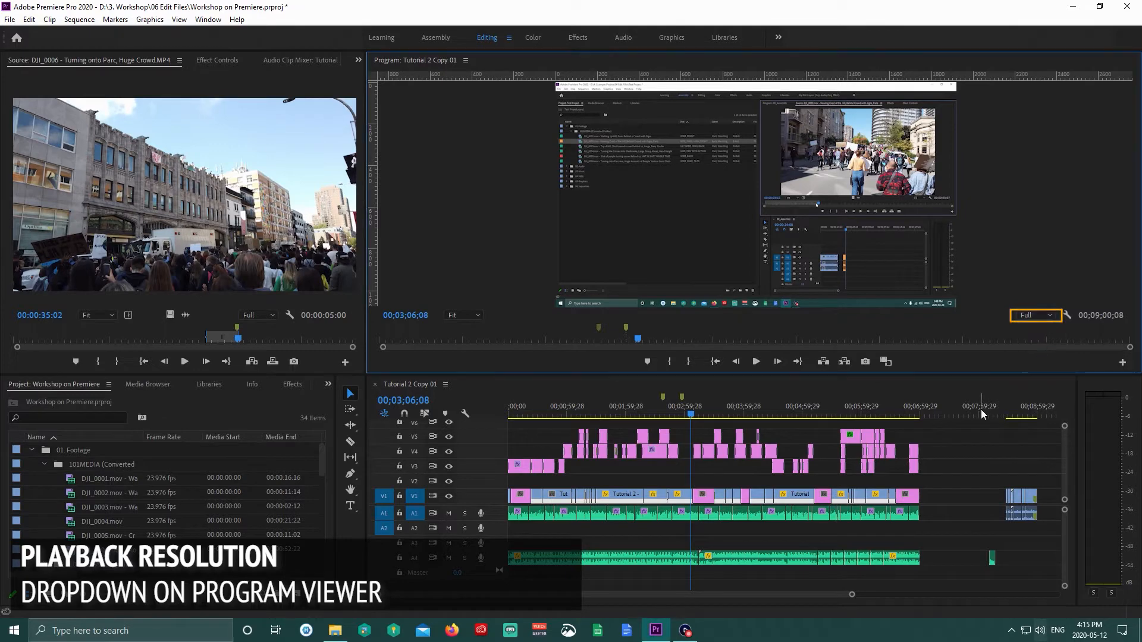
left_click(1006, 407)
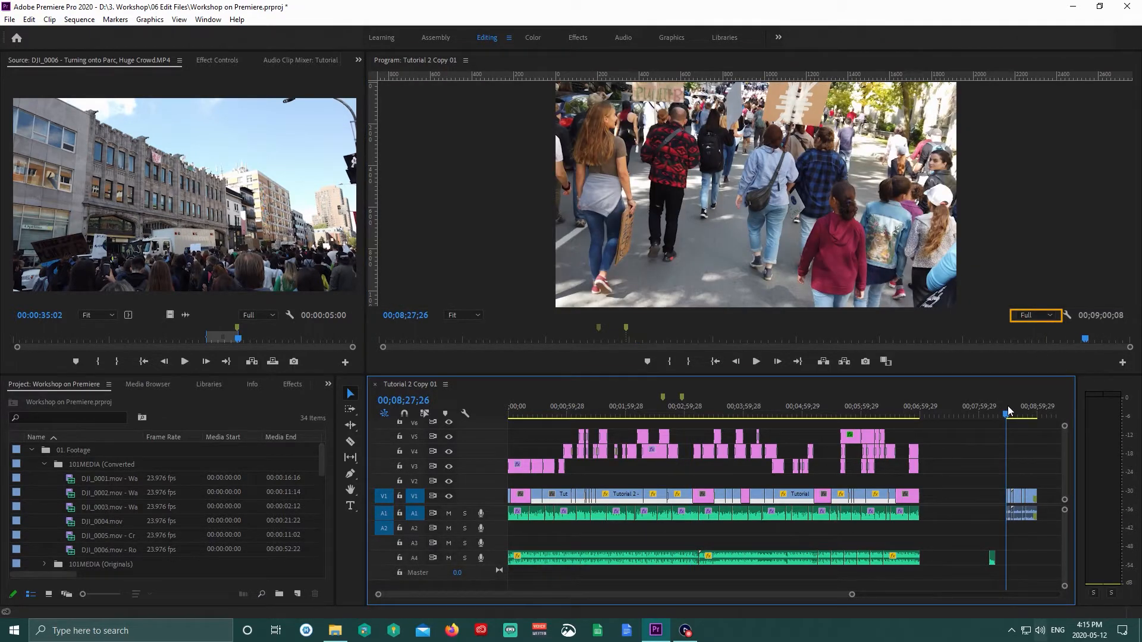
key("space")
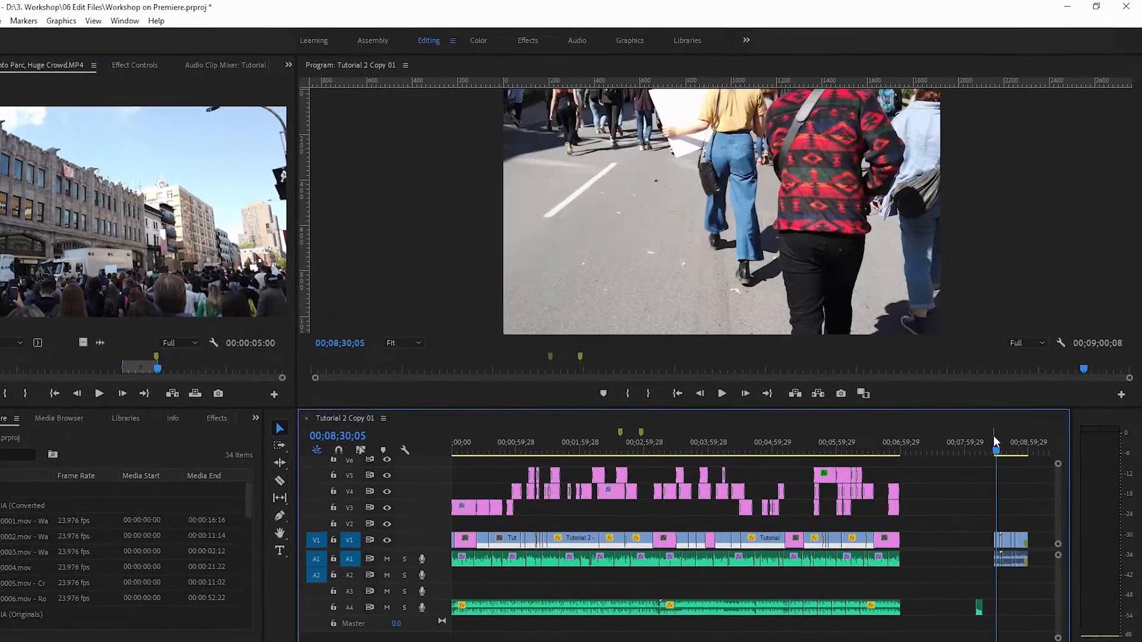
- Set the program monitor's playback resolution to 1/2 and play the crowd footage at that quality
left_click(1026, 343)
left_click(1029, 358)
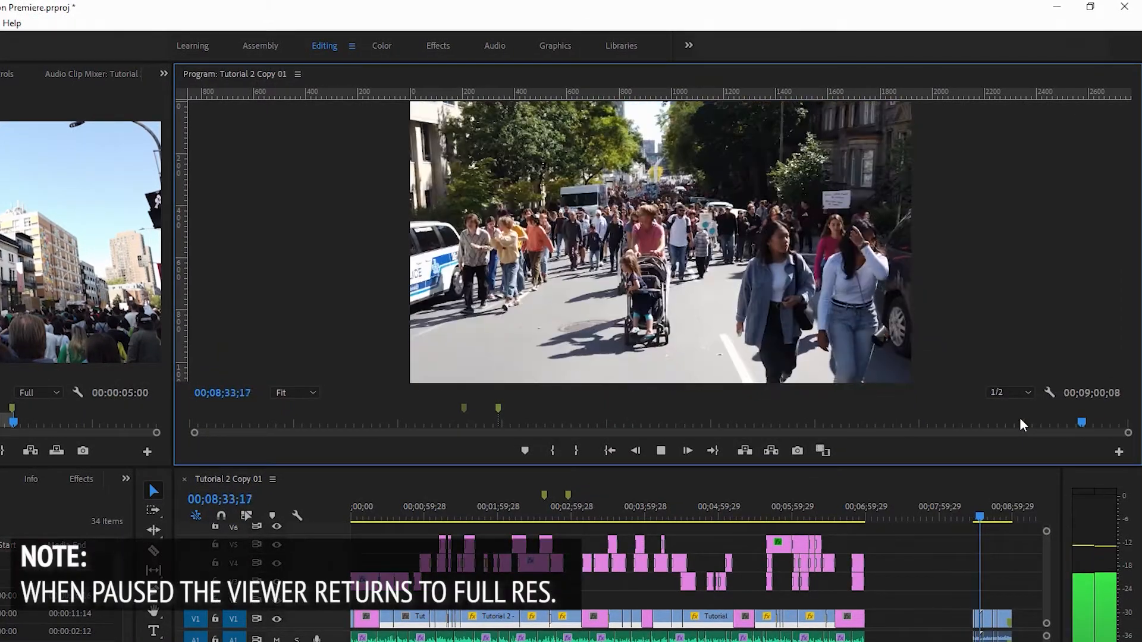
key("space")
- Play the crowd footage at 1/4 playback resolution and return the program monitor's resolution to Full
left_click(1029, 392)
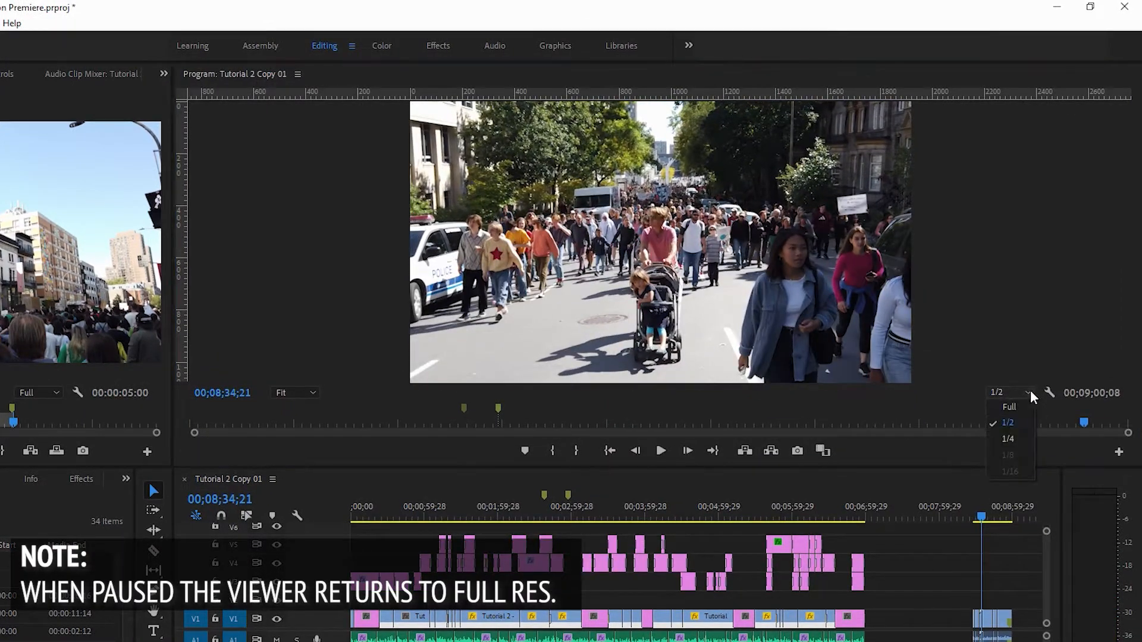
left_click(1016, 438)
key("space")
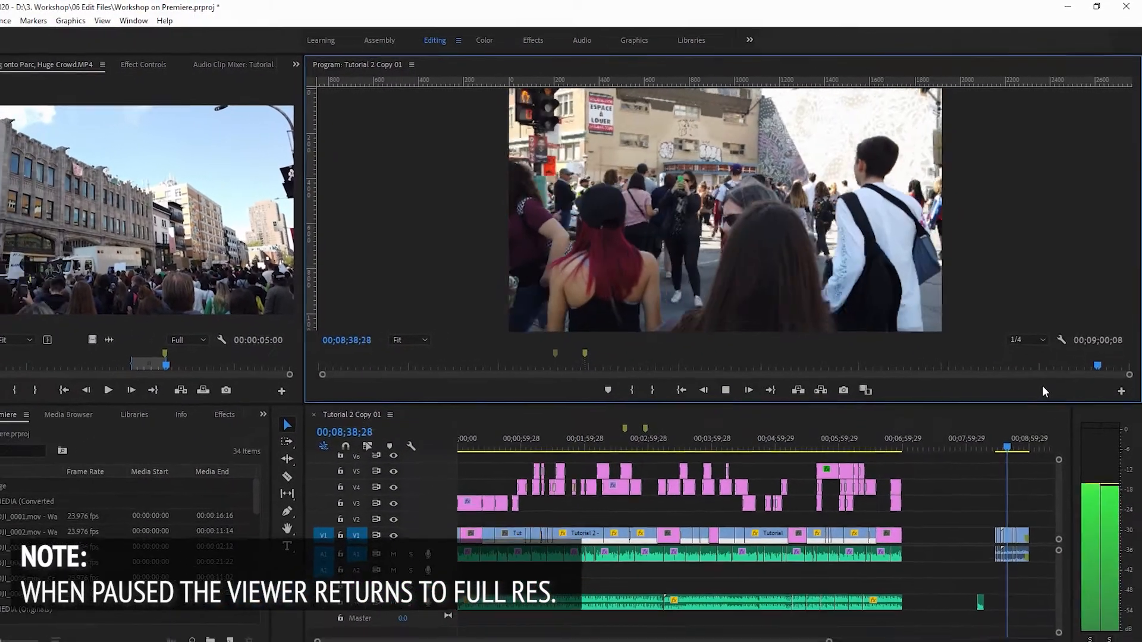
key("space")
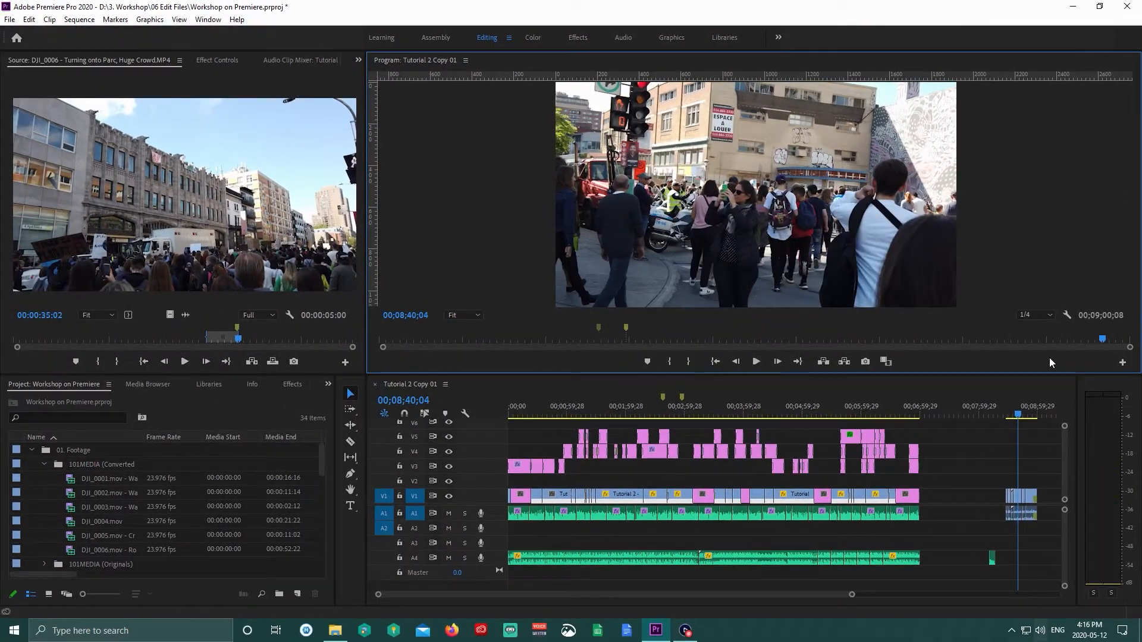
left_click(1036, 314)
left_click(1042, 329)
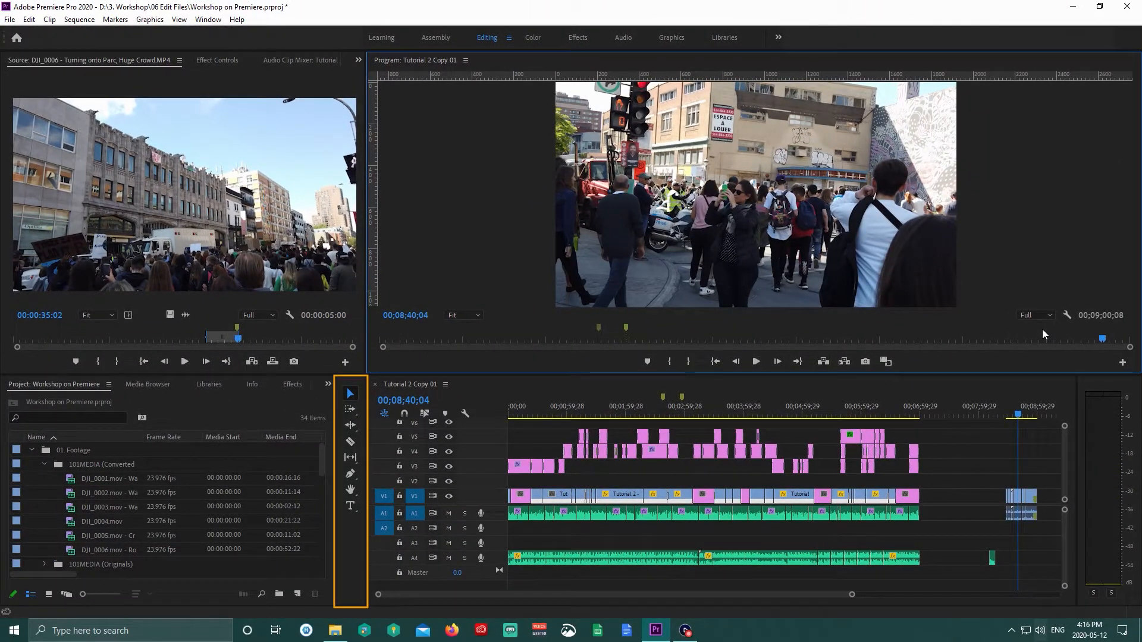
- Use Track Select Forward to select all clips from the Still037.png clip at 00;03;09;06 onward and shift them about 1 min 37 s later
left_click(357, 381)
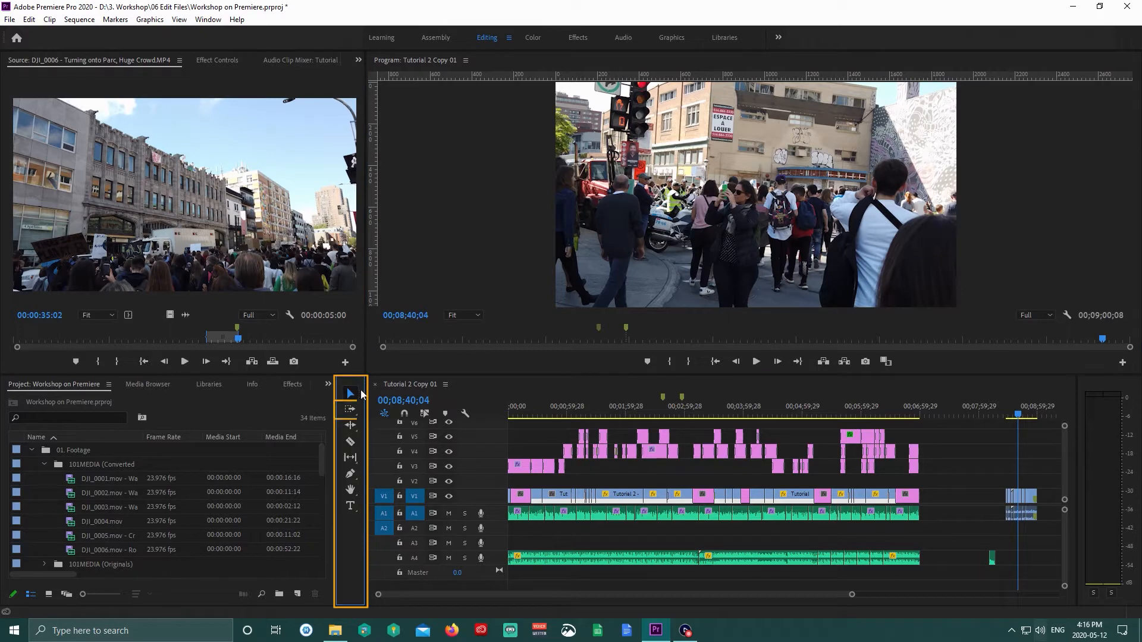
key("a")
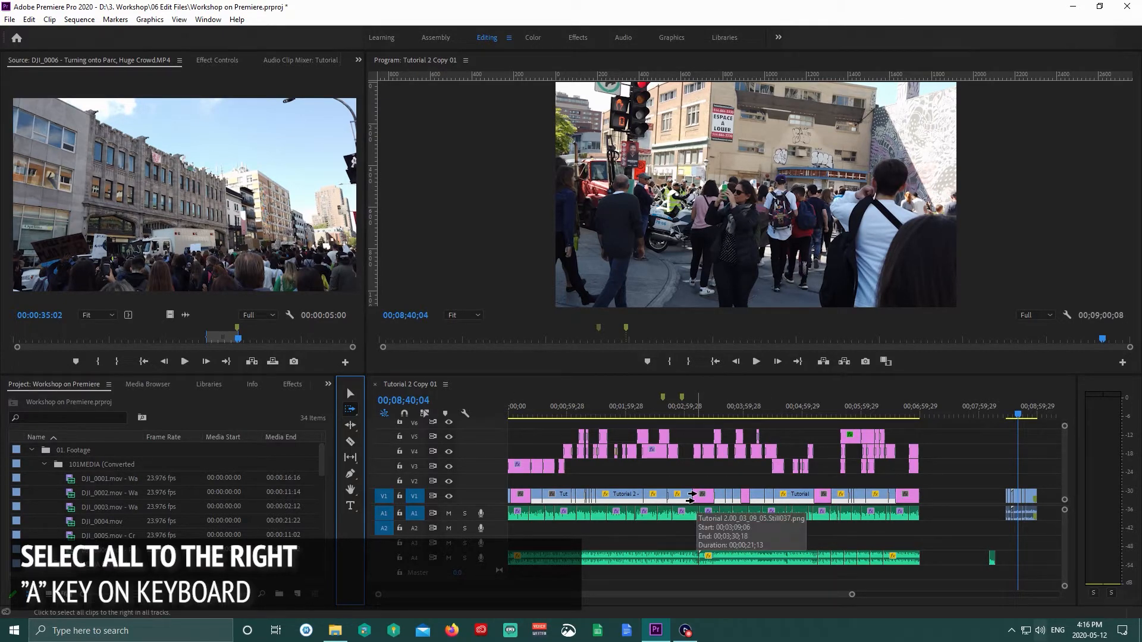
left_click(690, 498)
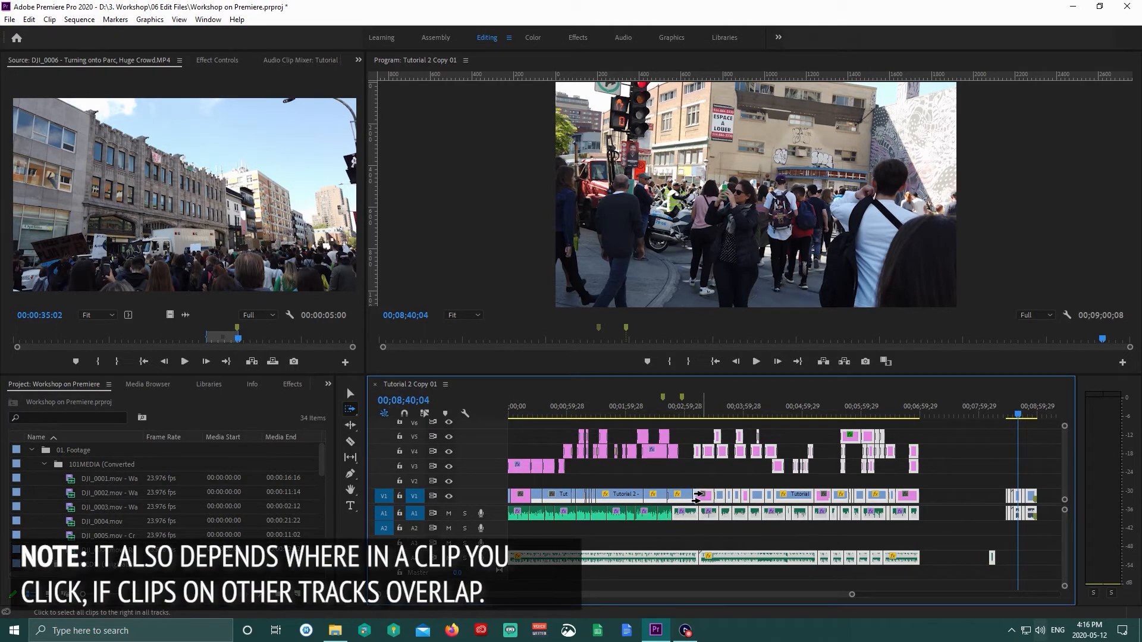
left_click(699, 498)
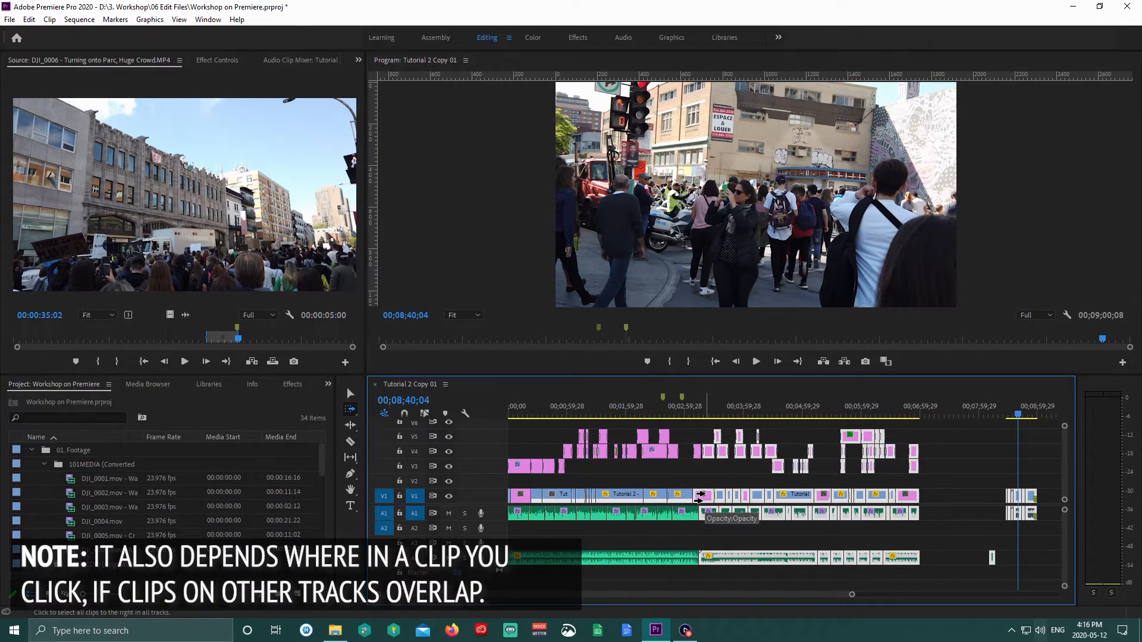
key("v")
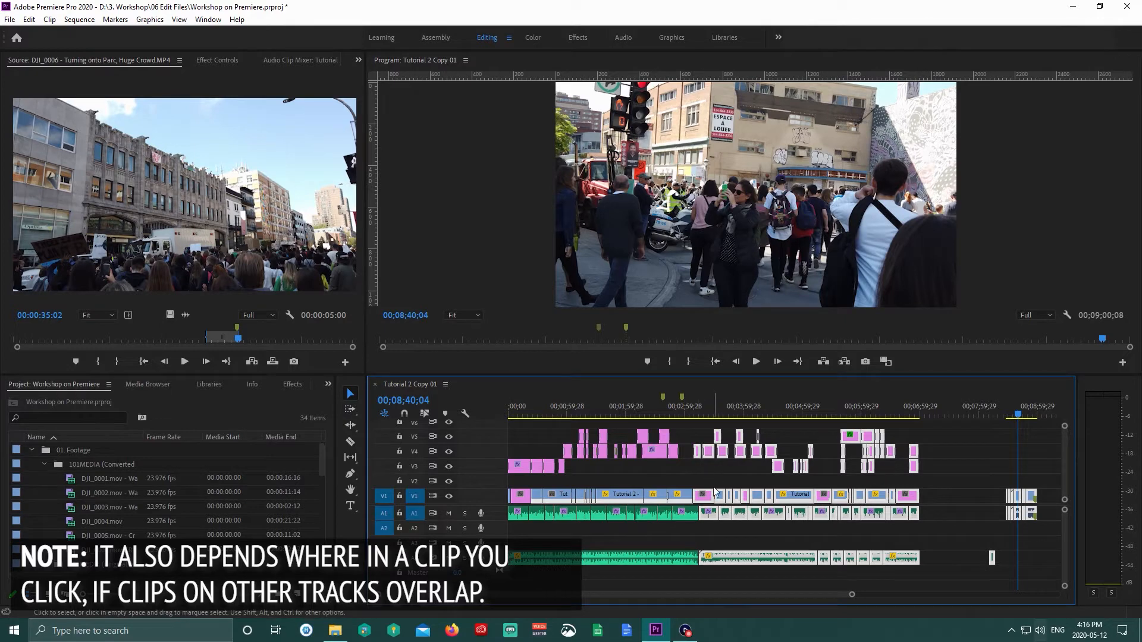
left_click_drag(705, 502, 801, 501)
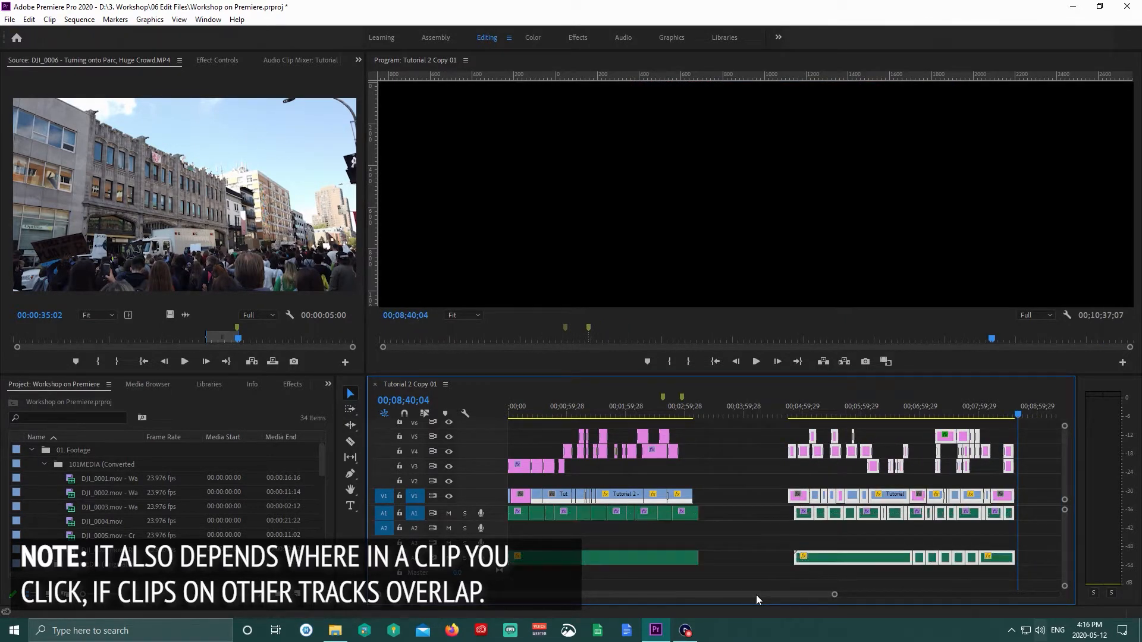
- Move the crowd footage from the sequence's end into the opened gap and pull the following clips up against it
left_click_drag(756, 594, 797, 594)
left_click(930, 459)
left_click_drag(953, 499, 568, 500)
key("a")
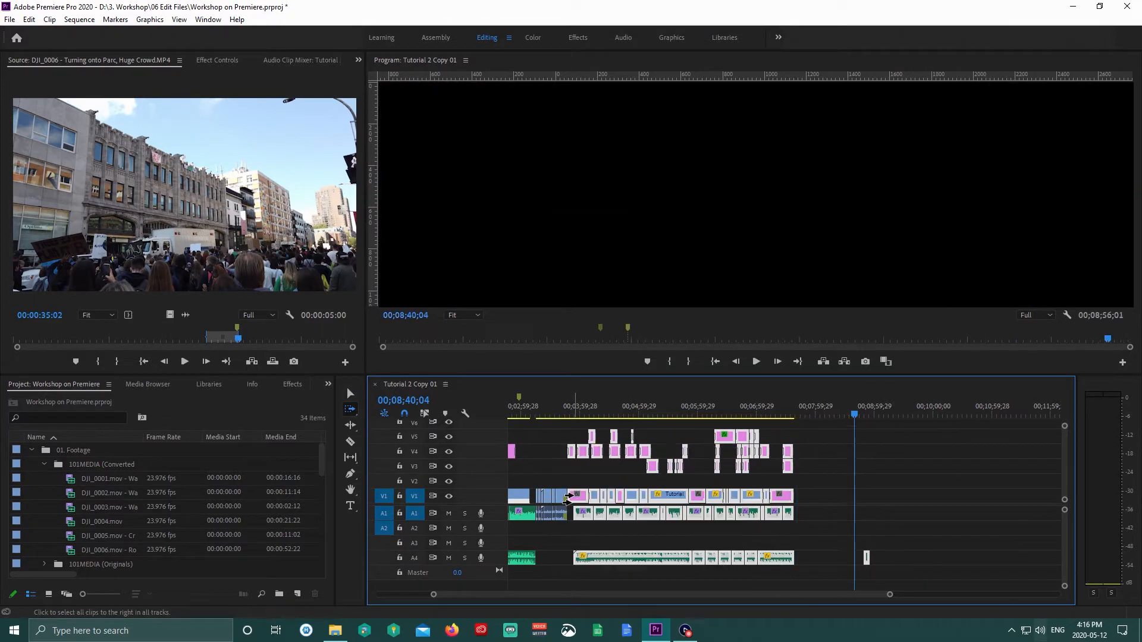
key("v")
left_click_drag(665, 591, 591, 585)
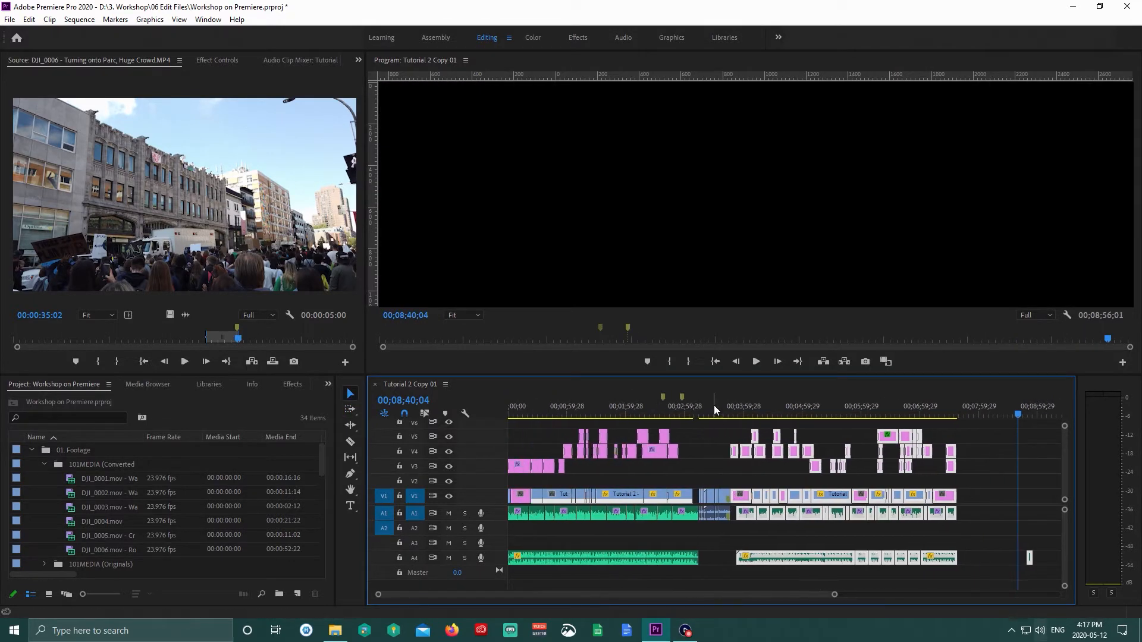
- Use the Rolling Edit tool to shift the cut before DJI_0006.mov on V1 slightly later and preview the transition
left_click(677, 411)
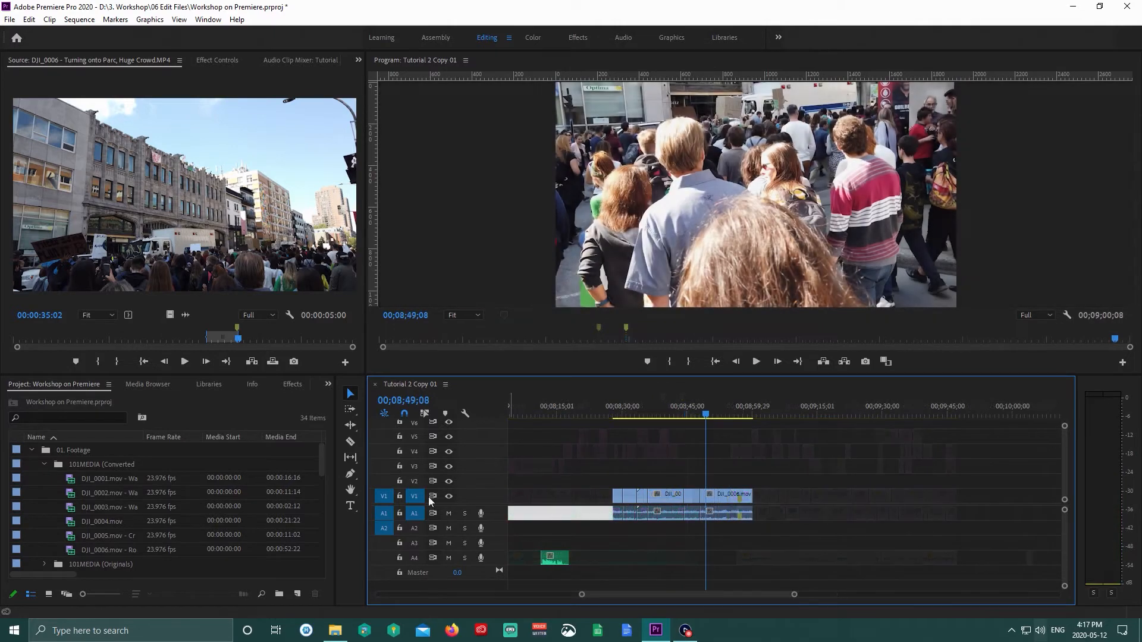
left_click(350, 425)
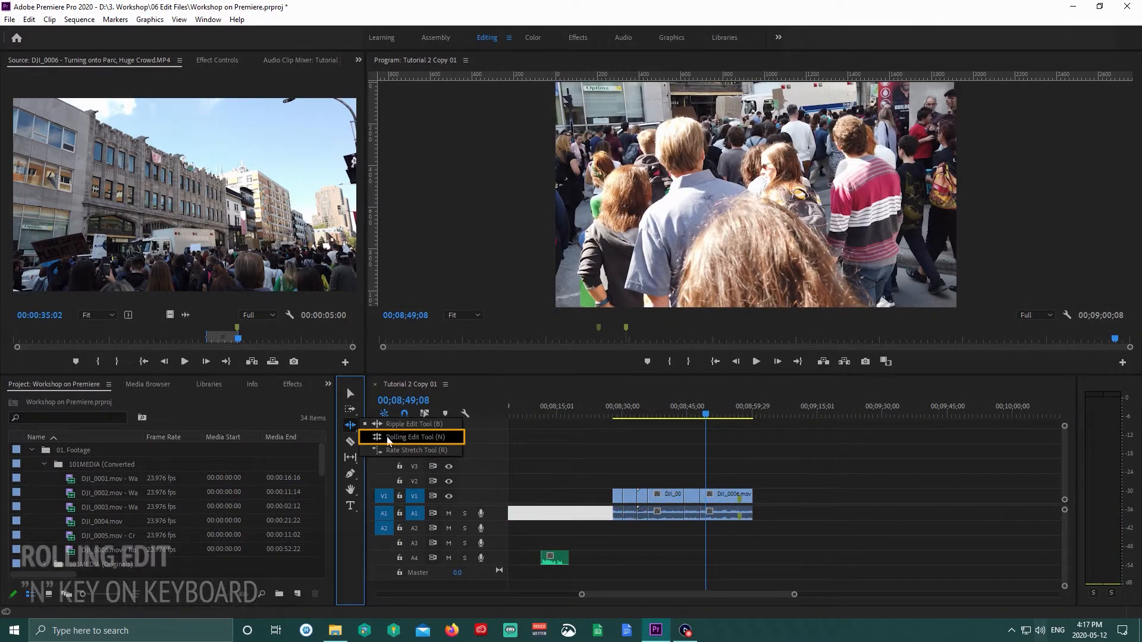
left_click(455, 440)
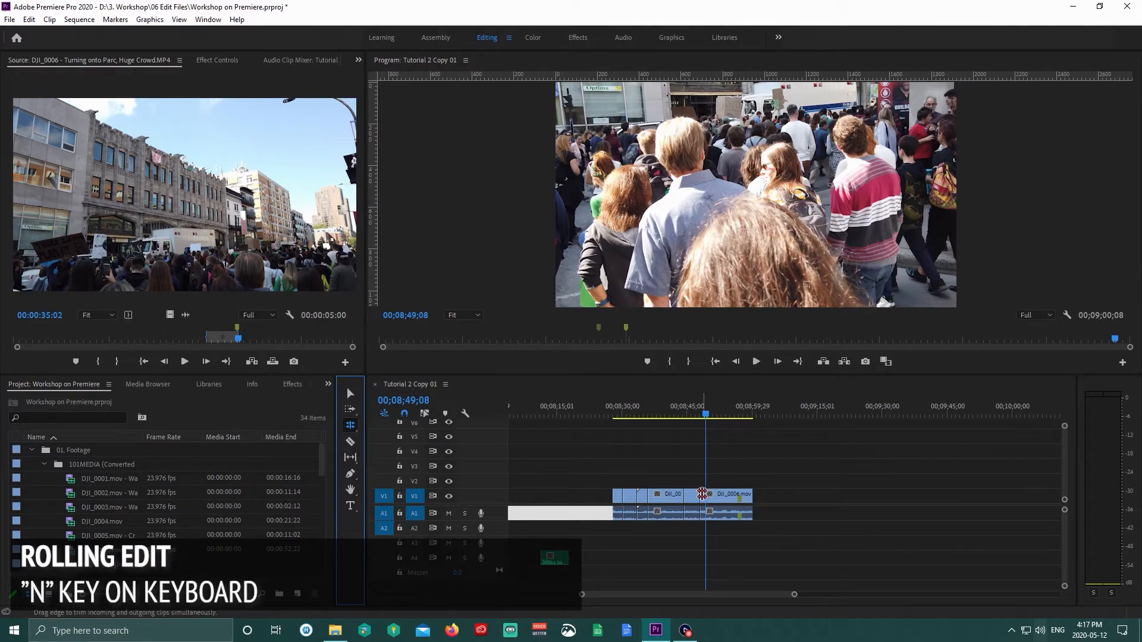
key("equal")
left_click_drag(694, 495, 708, 495)
left_click(702, 410)
key("space")
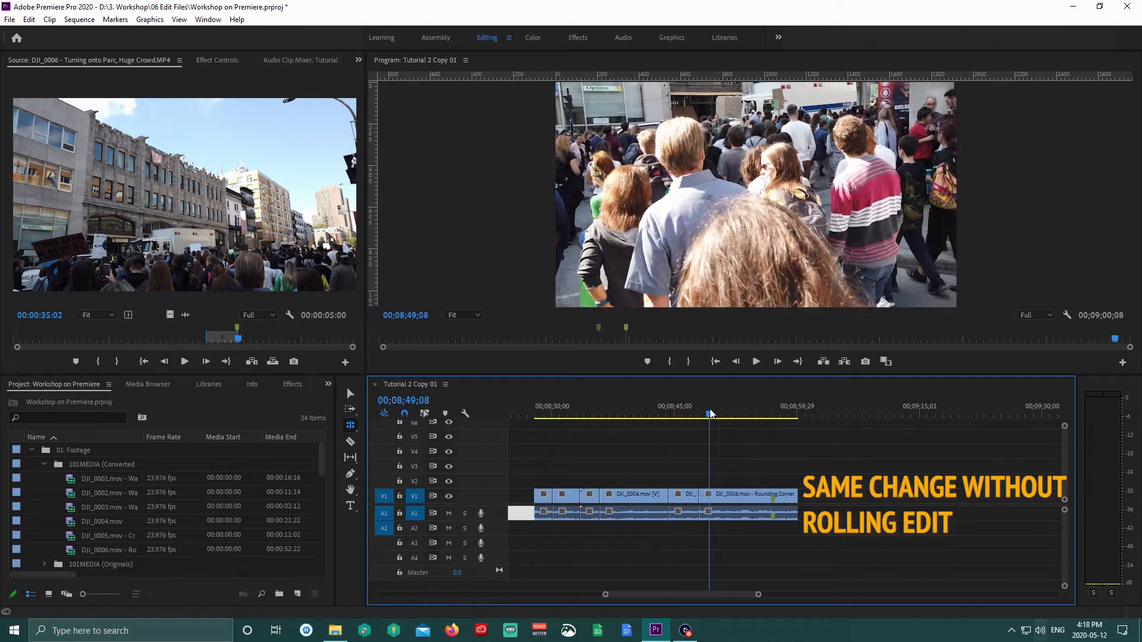
- Try the same trim at the start of DJI_0006.mov with the Selection tool
key("v")
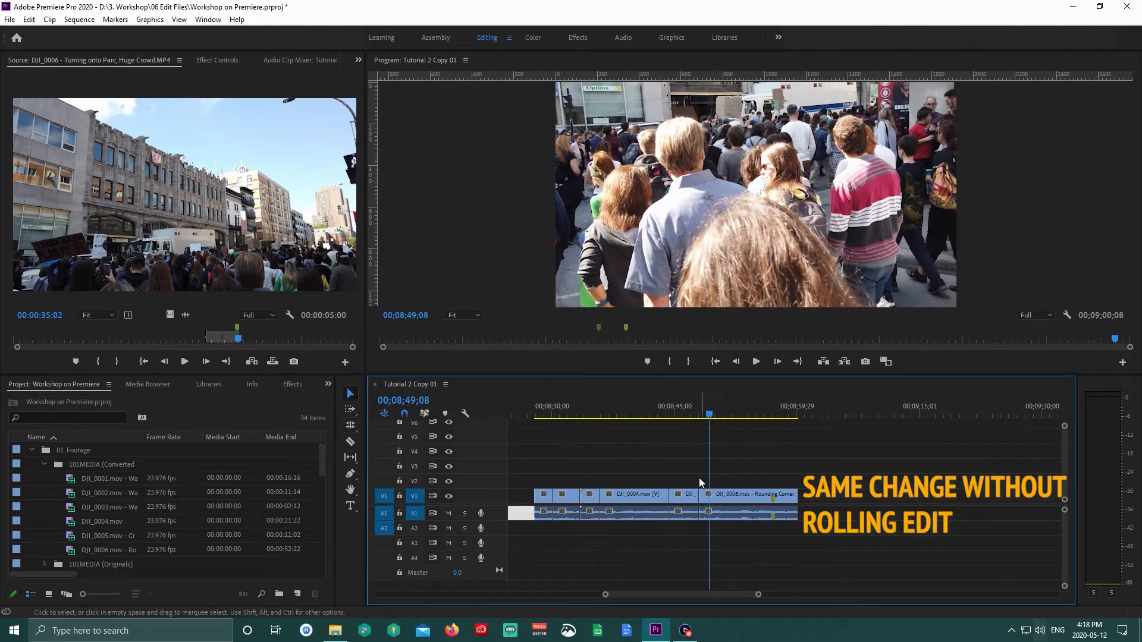
left_click_drag(705, 496, 713, 493)
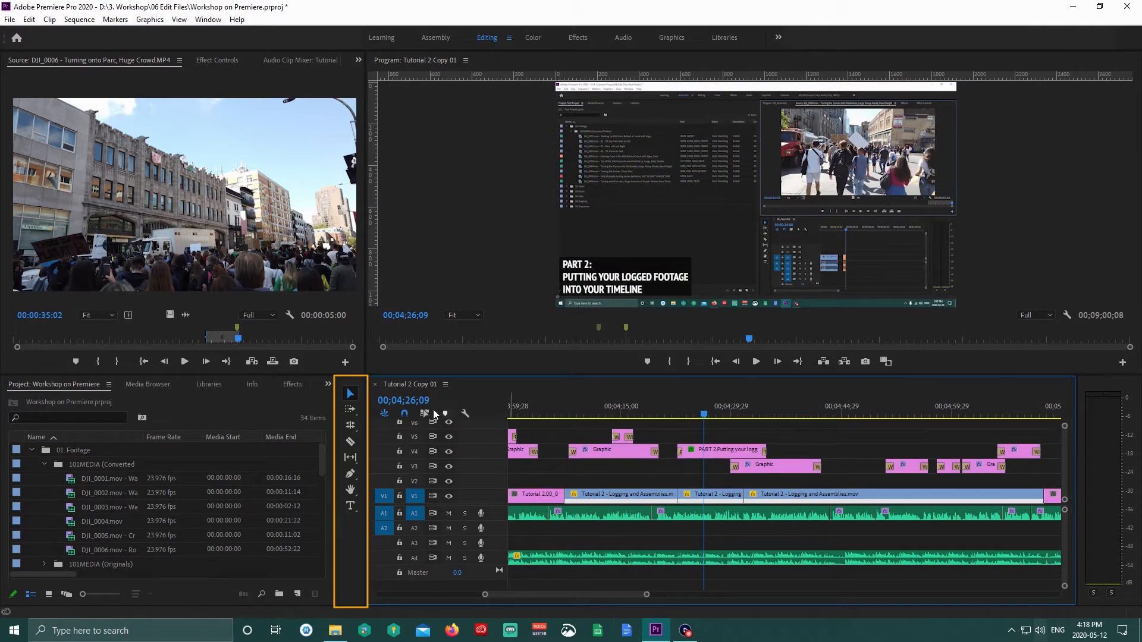
- Use the Slip tool to shift the contents of the short Tutorial 2 - Logging clip at 00;04;26;09 on V1
left_click(350, 458)
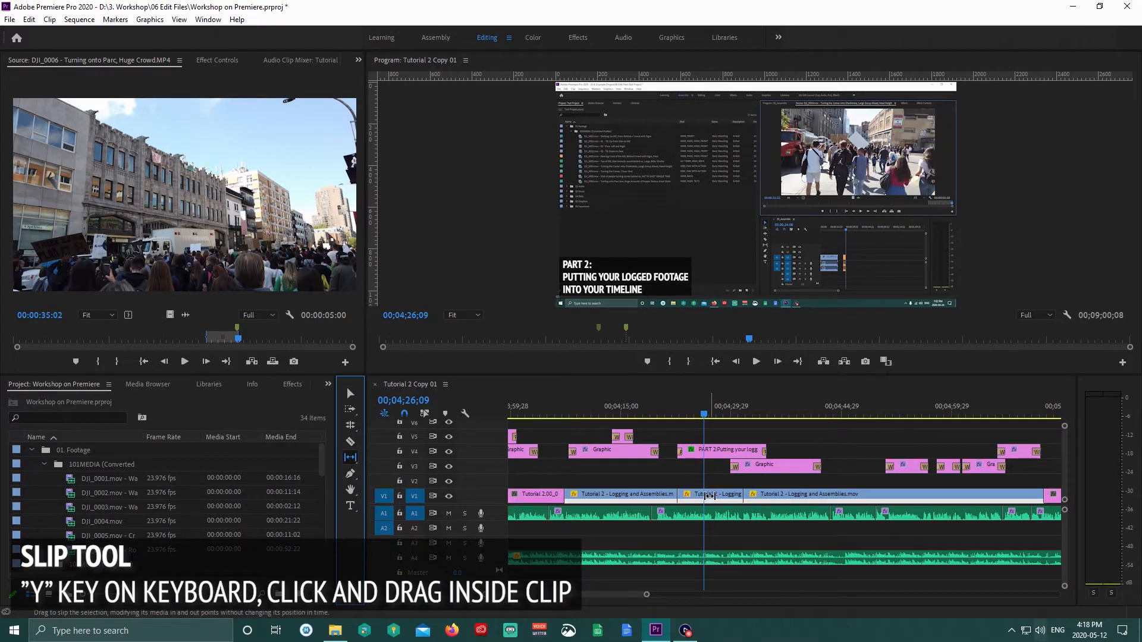
mouse_move(710, 497)
left_mouse_down()
mouse_move(697, 494)
mouse_move(703, 487)
left_mouse_up()
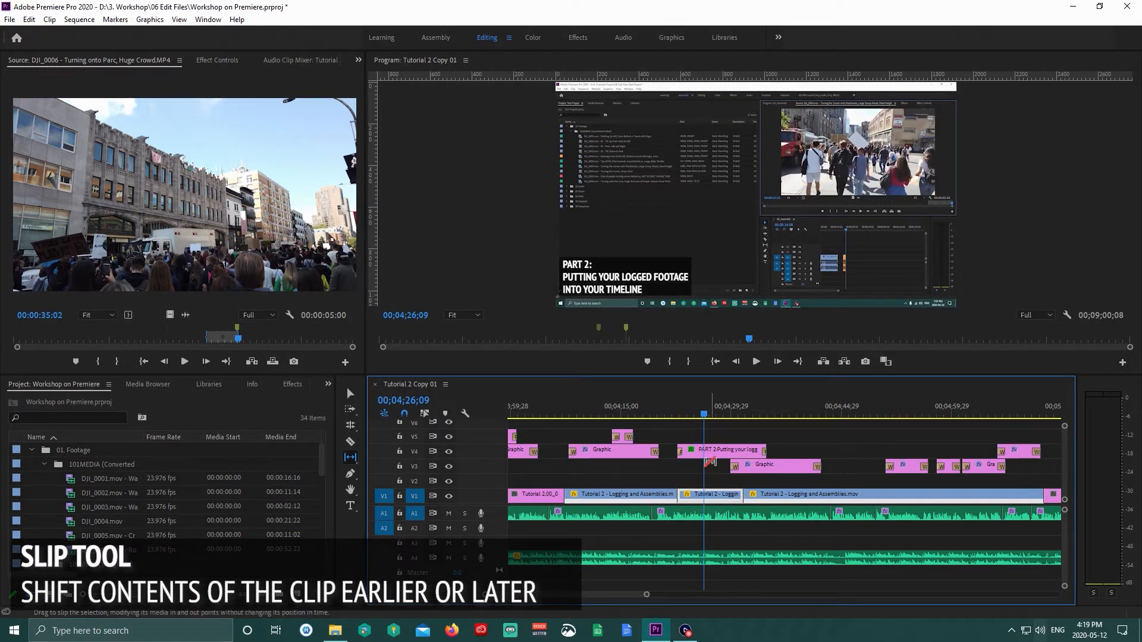
- Inspect the crowd footage around 00;08;48;15 and slip the contents of the short clip just before DJI_0006.mov on V1
left_click_drag(572, 596, 683, 601)
left_click(728, 415)
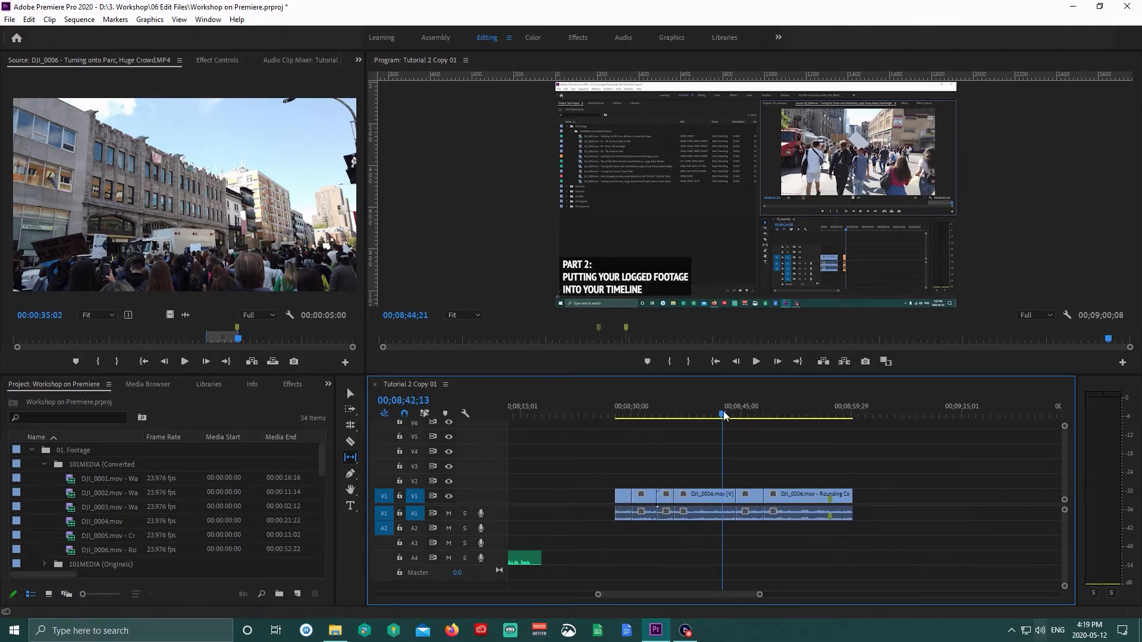
left_click_drag(731, 416, 767, 417)
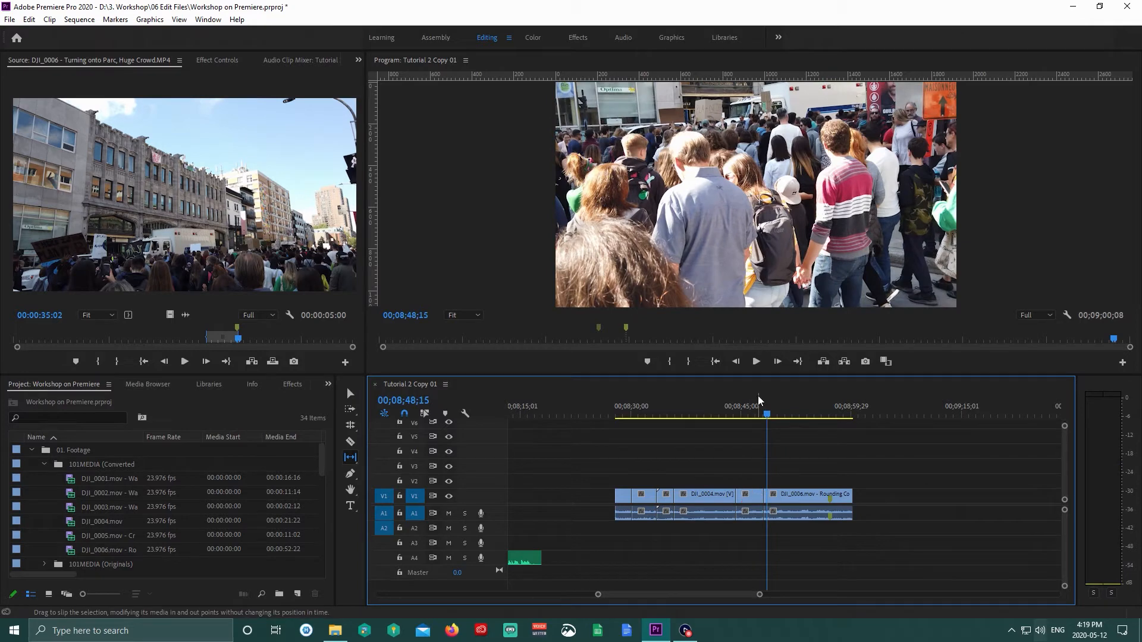
left_click_drag(754, 495, 736, 501)
left_click_drag(736, 501, 734, 501)
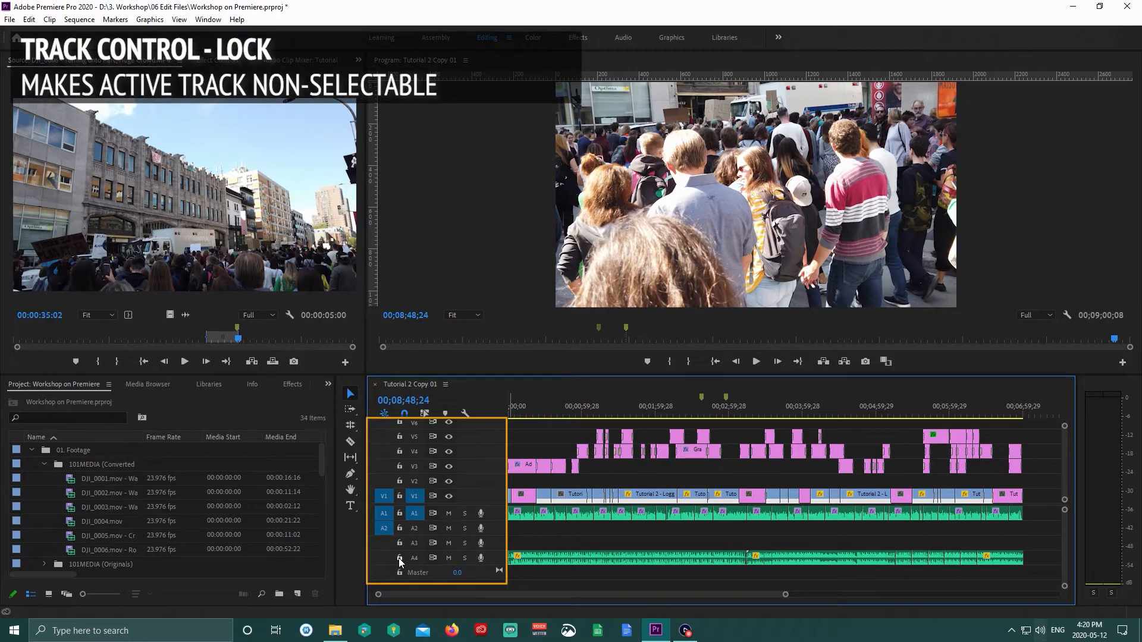
- Lock audio track A4 and shift all unlocked clips from around the three-minute mark about one minute later with Track Select Forward
left_click(399, 558)
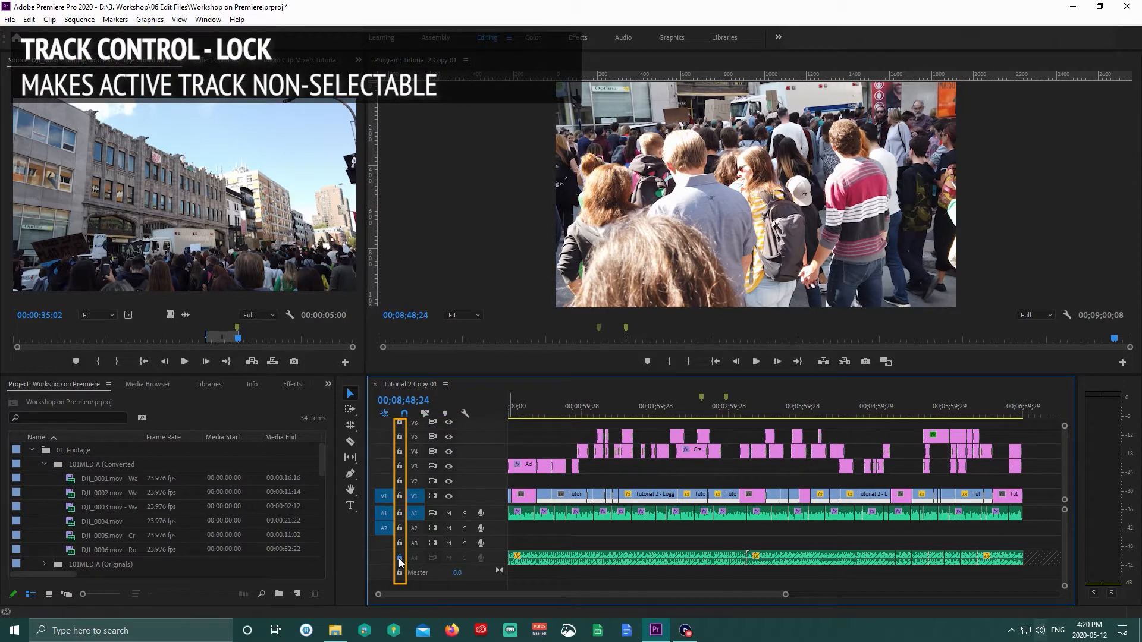
left_click(350, 410)
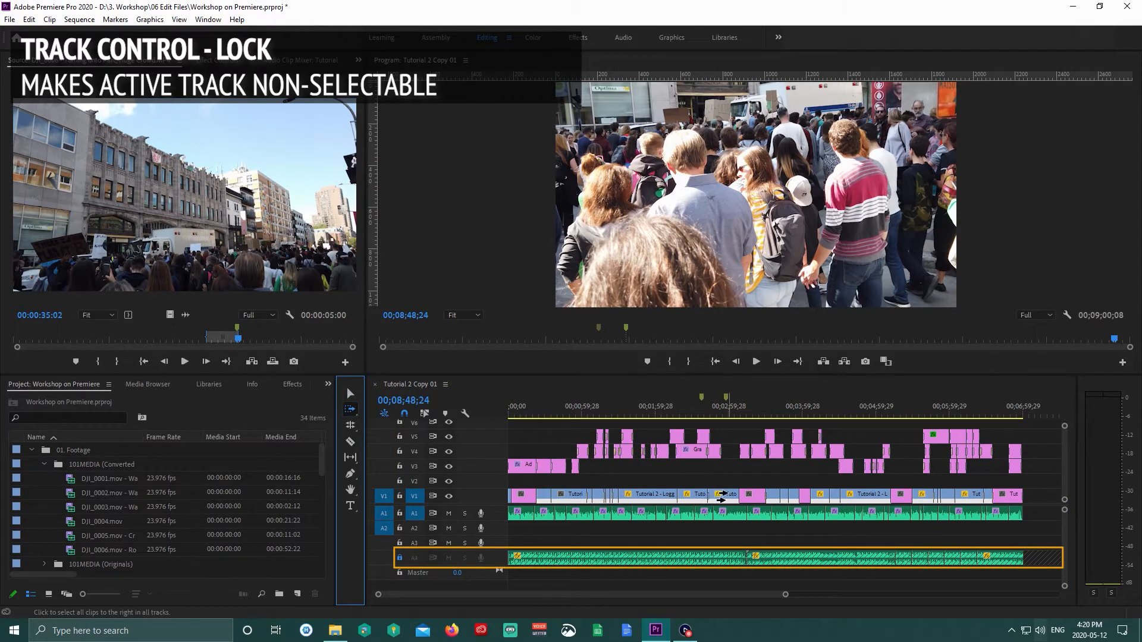
left_click_drag(728, 498, 797, 501)
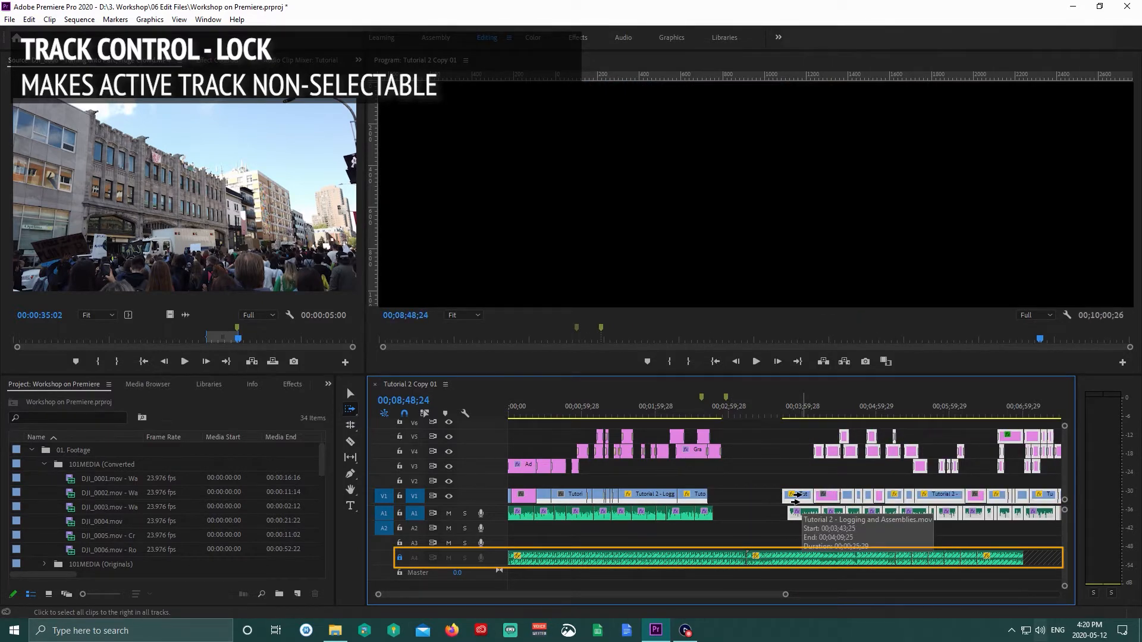
- Undo the clip shift, return to the Selection tool and unlock audio track A4
key("ctrl+z")
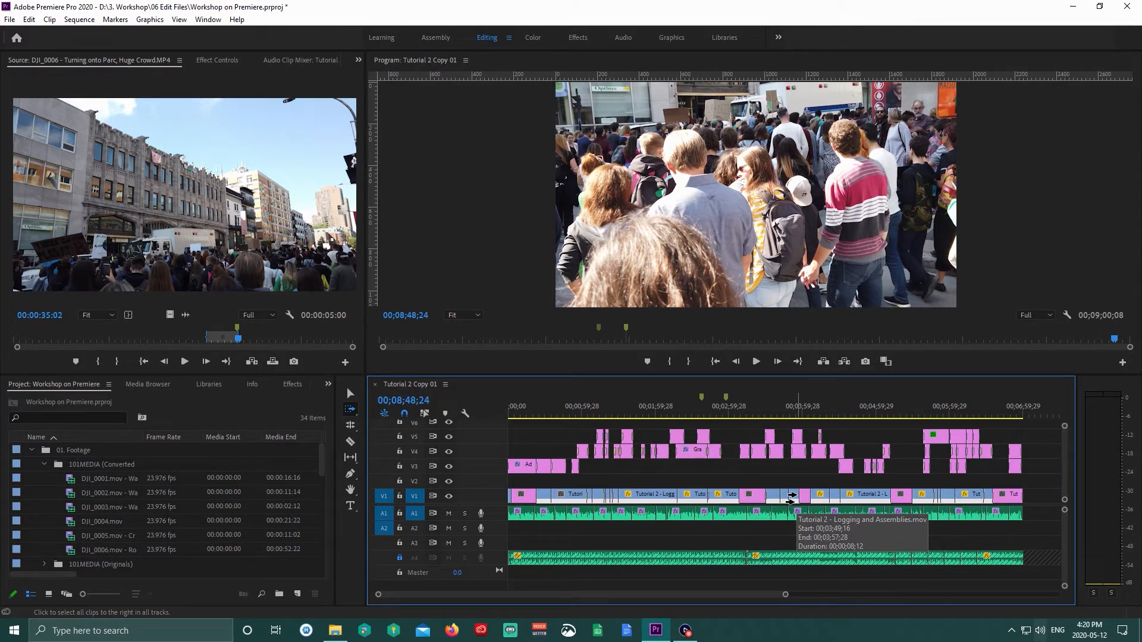
left_click(351, 393)
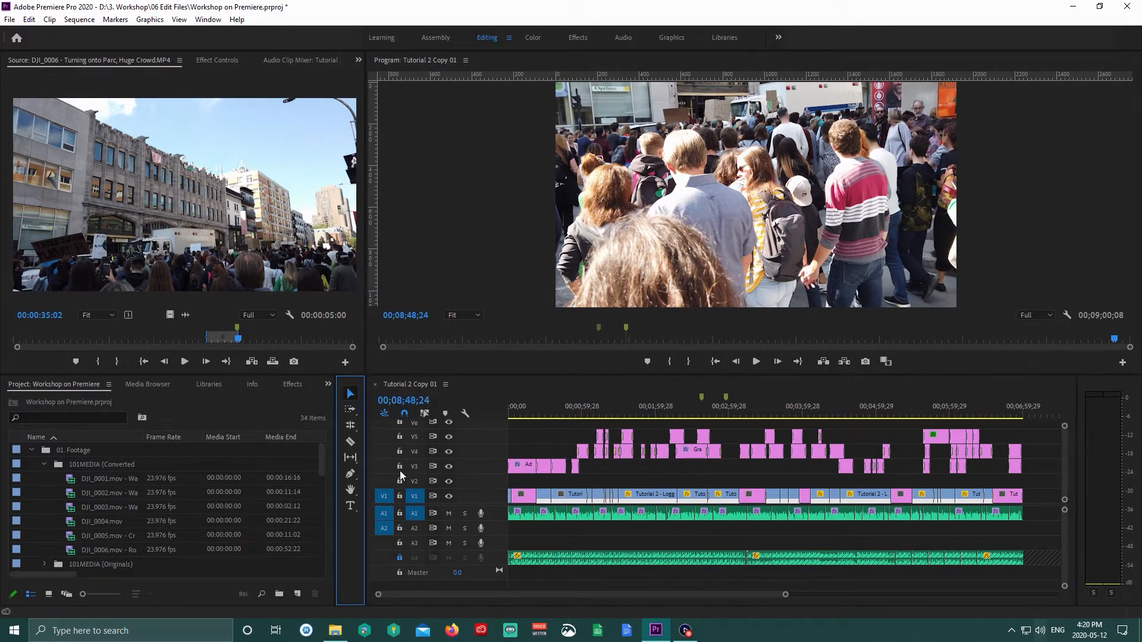
left_click(399, 558)
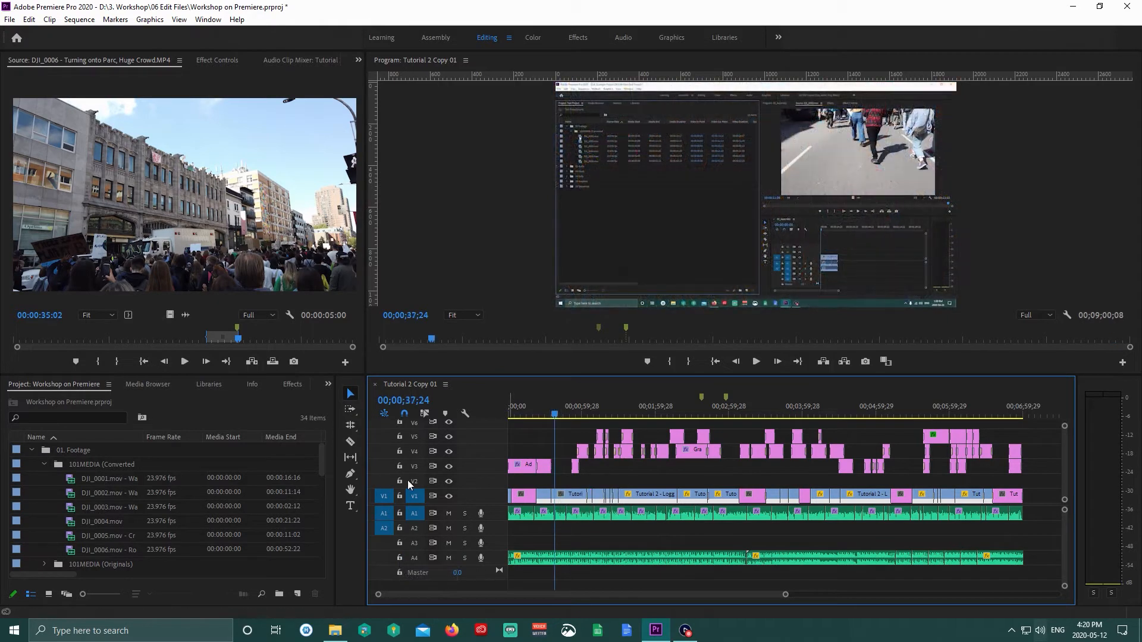
- Enable track targeting for video track V2
left_click(413, 483)
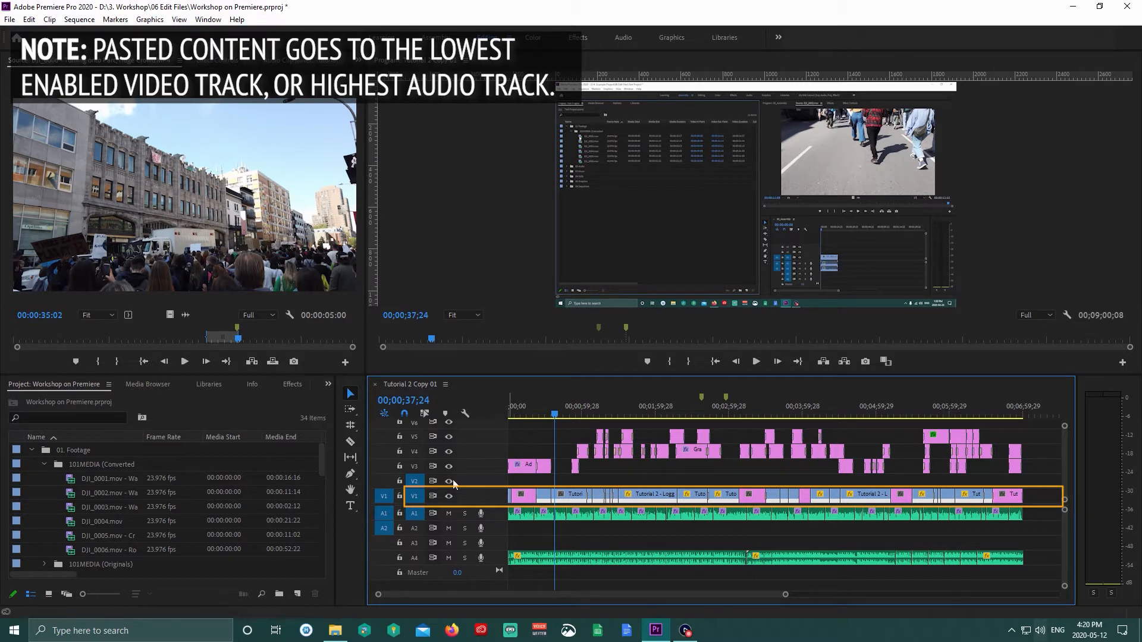
- Try pasting the cut PART 1 title graphic at 00;00;37;24 with V1 and V2 both targeted, and undo the paste
left_click(415, 482)
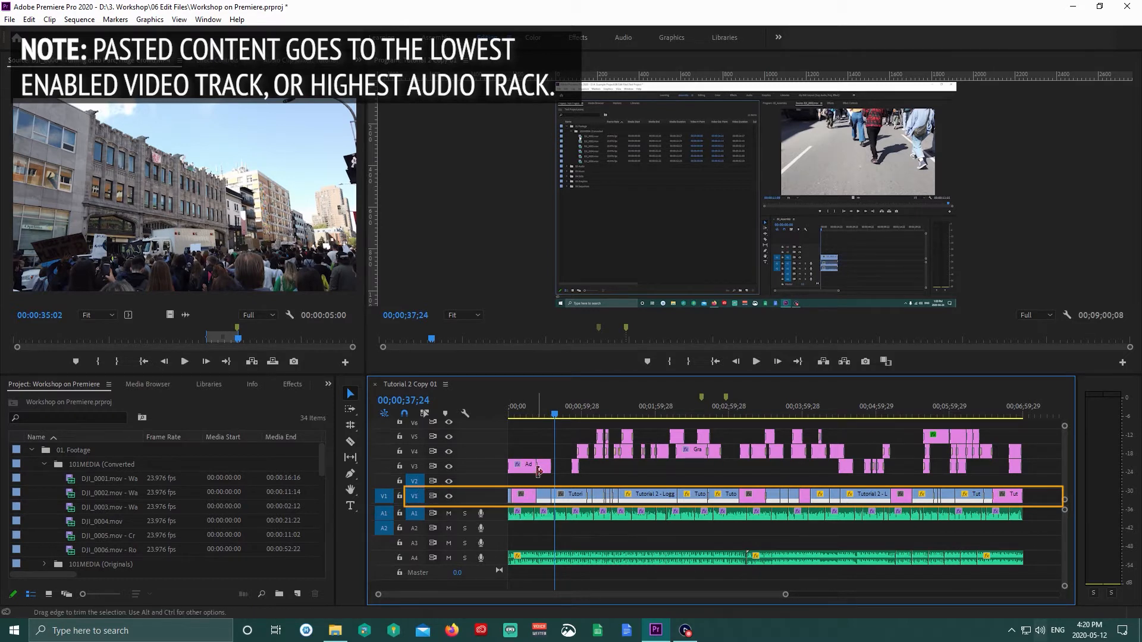
key("ctrl+v")
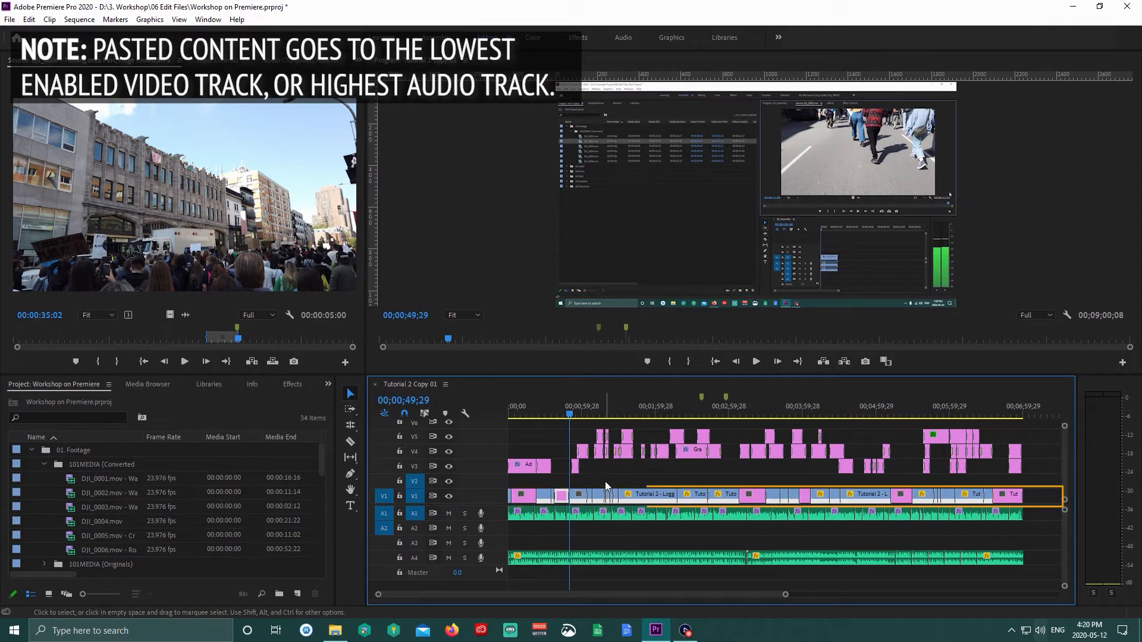
scroll(555, 495, "up", 3)
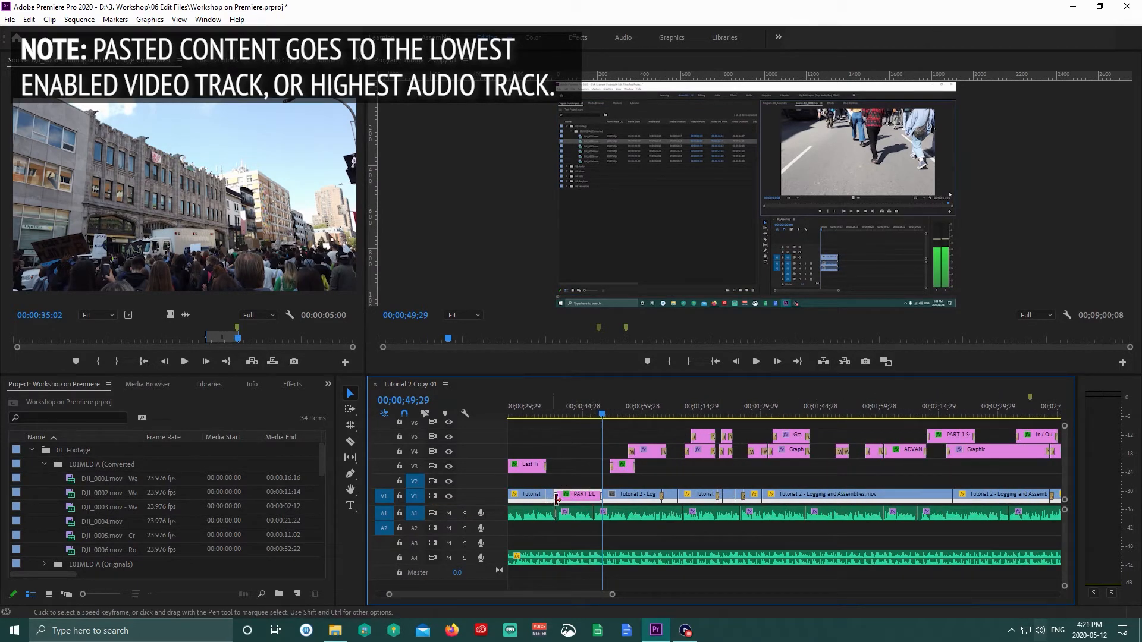
key("ctrl+z")
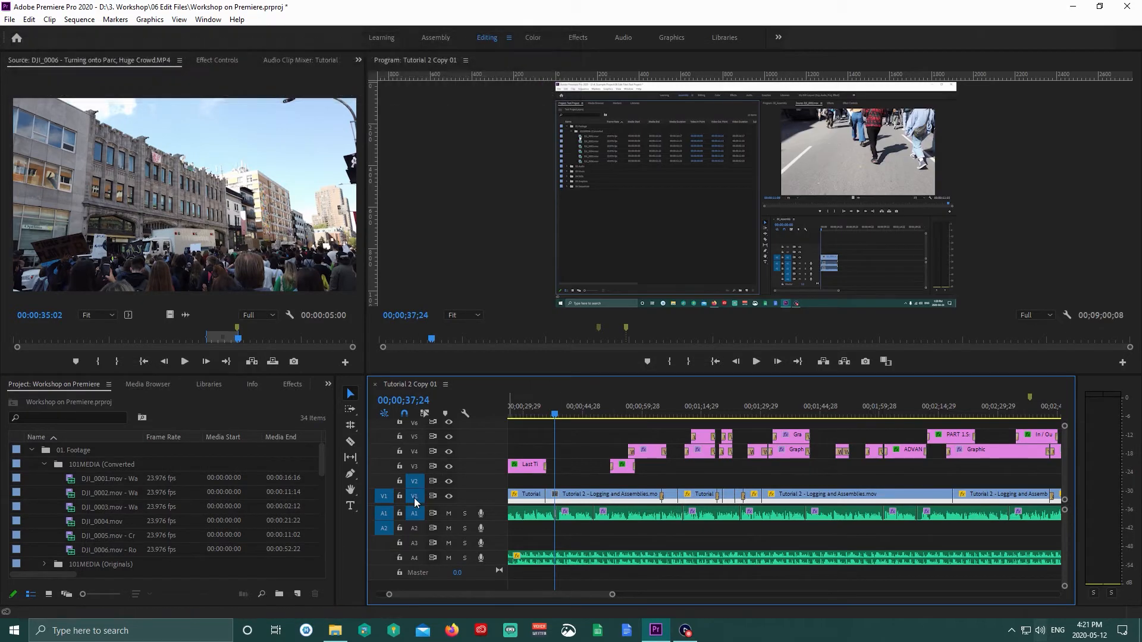
- With only V2 targeted for video, paste the PART 1 title at 00;00;37;24, and undo back to the original title on V3
key("ctrl+v")
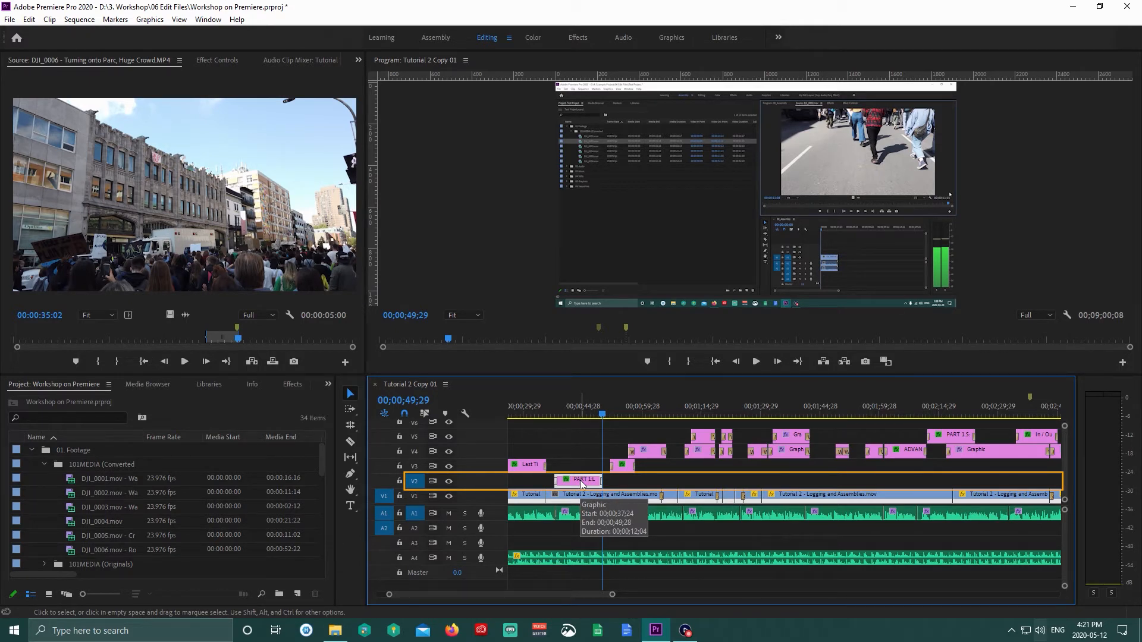
key("ctrl")
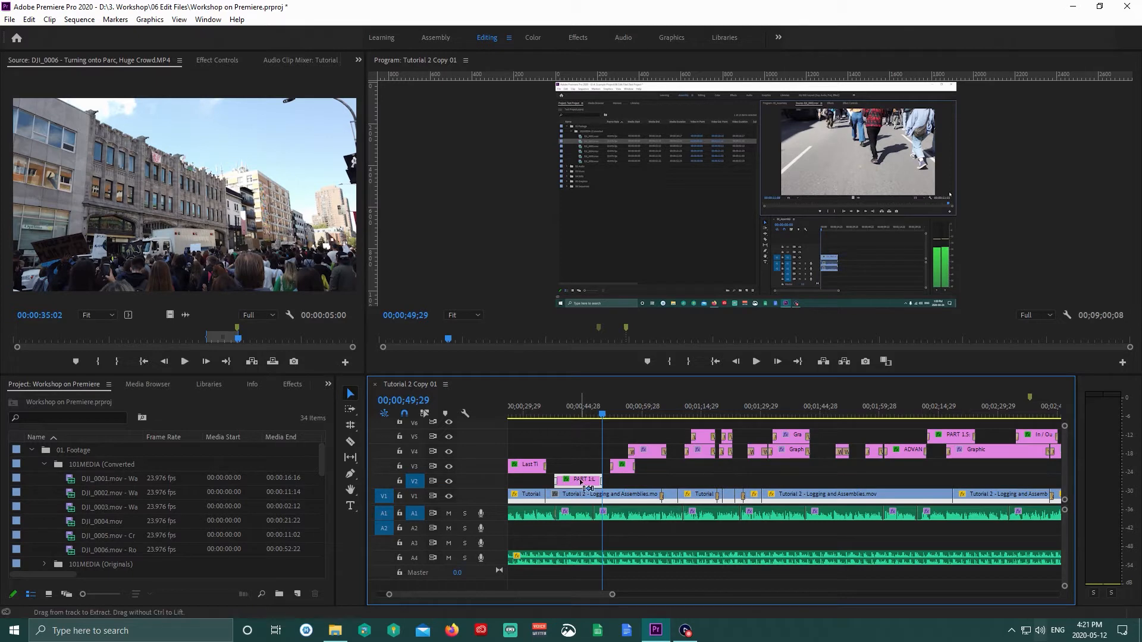
key("ctrl+z")
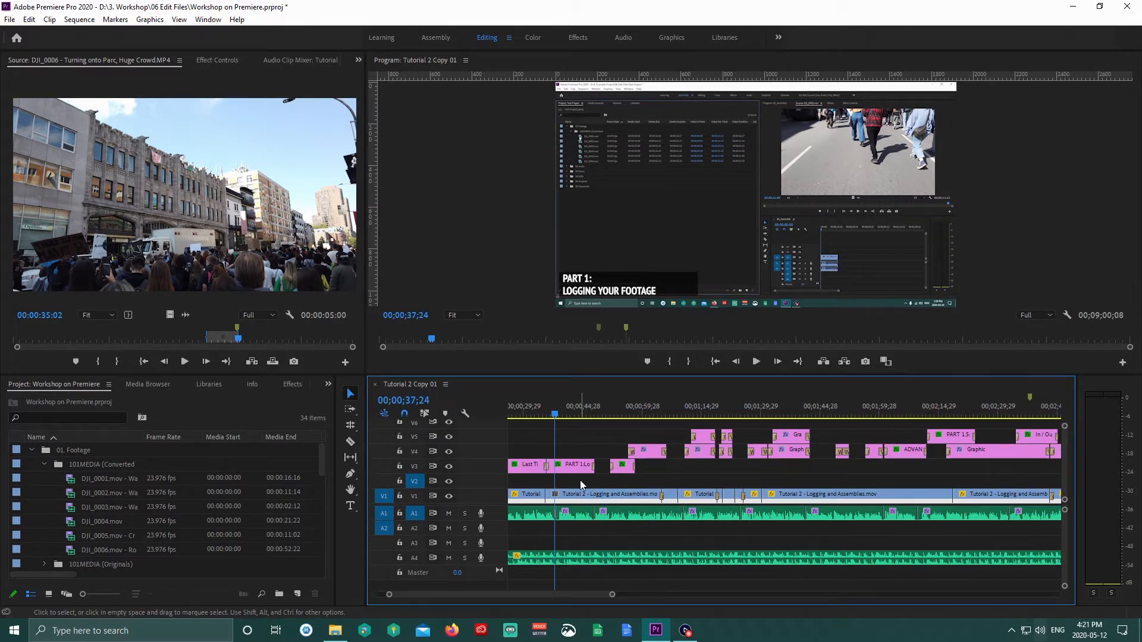
- Hide video track V3's output at 00;00;37;24 and make the track visible again
left_click(449, 467)
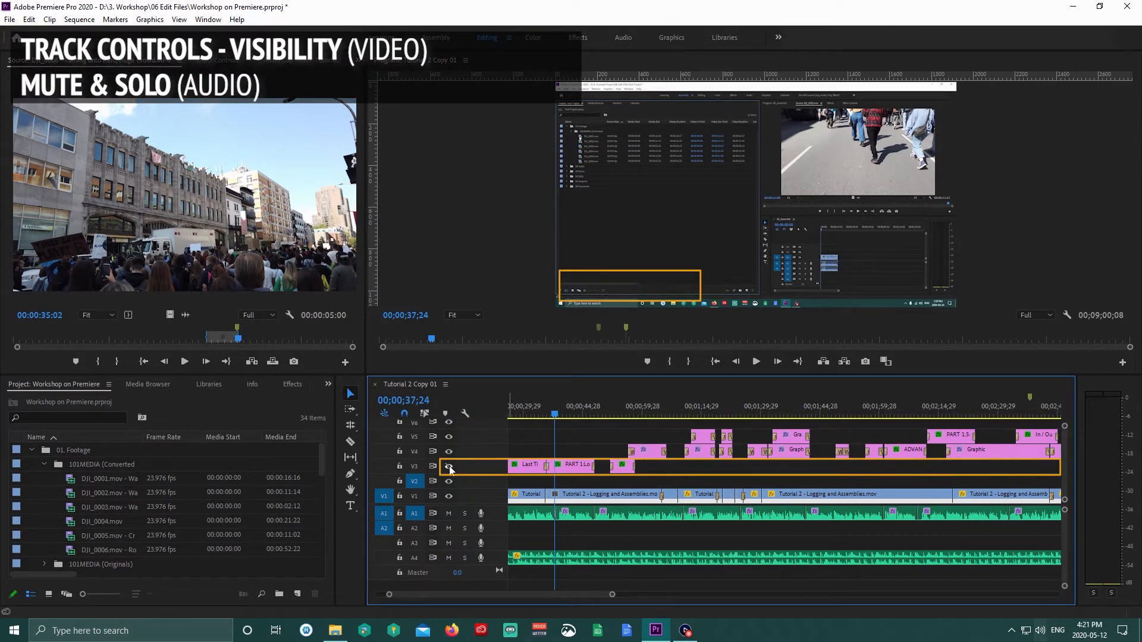
left_click(449, 468)
left_click(449, 468)
left_click(449, 467)
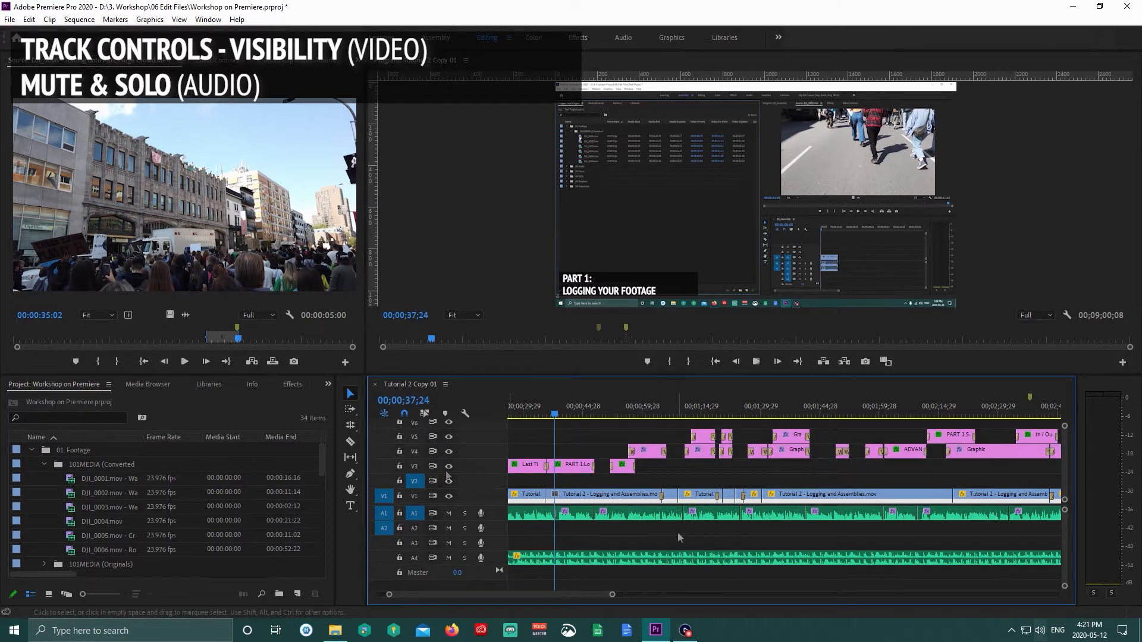
- Play the sequence from 00;00;37;24, muting audio track A1 and unmuting it during playback
key("space")
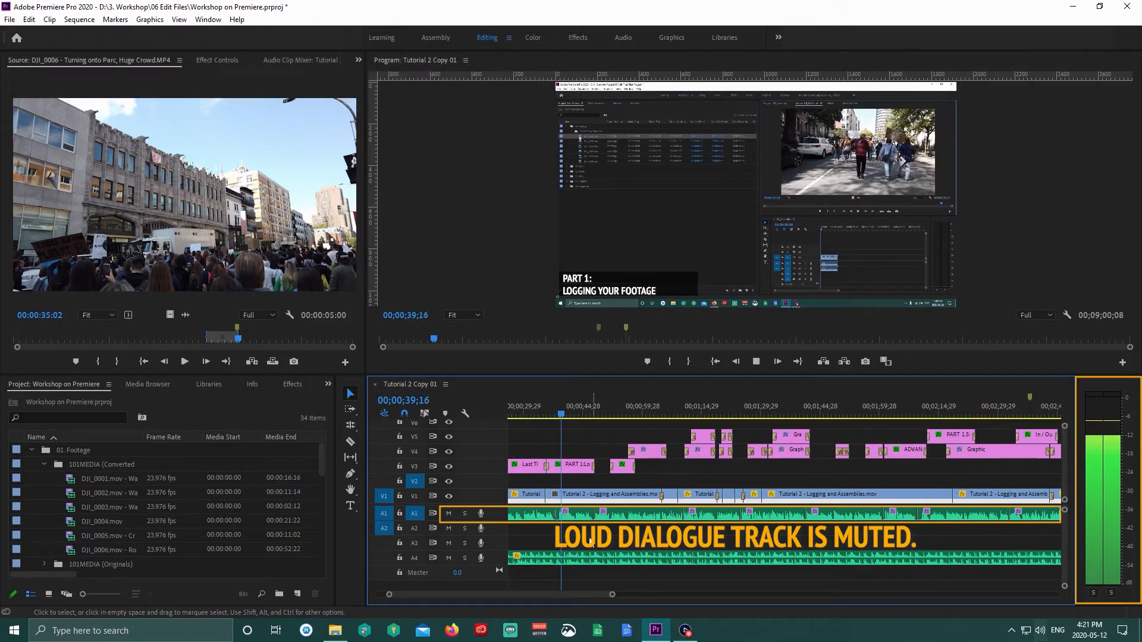
left_click(449, 513)
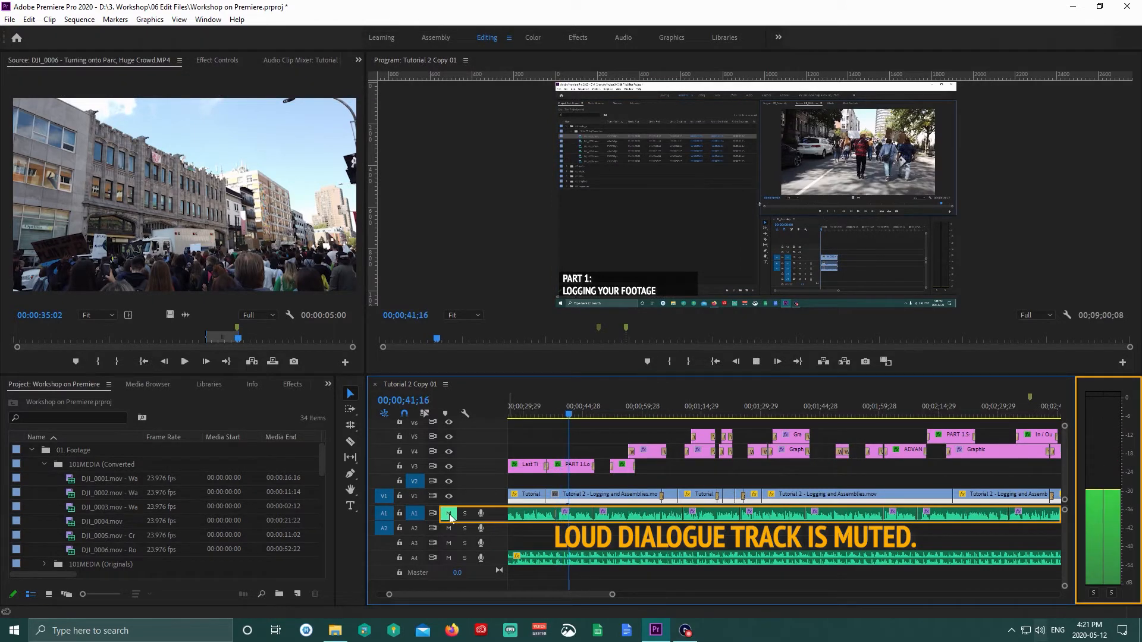
left_click(449, 514)
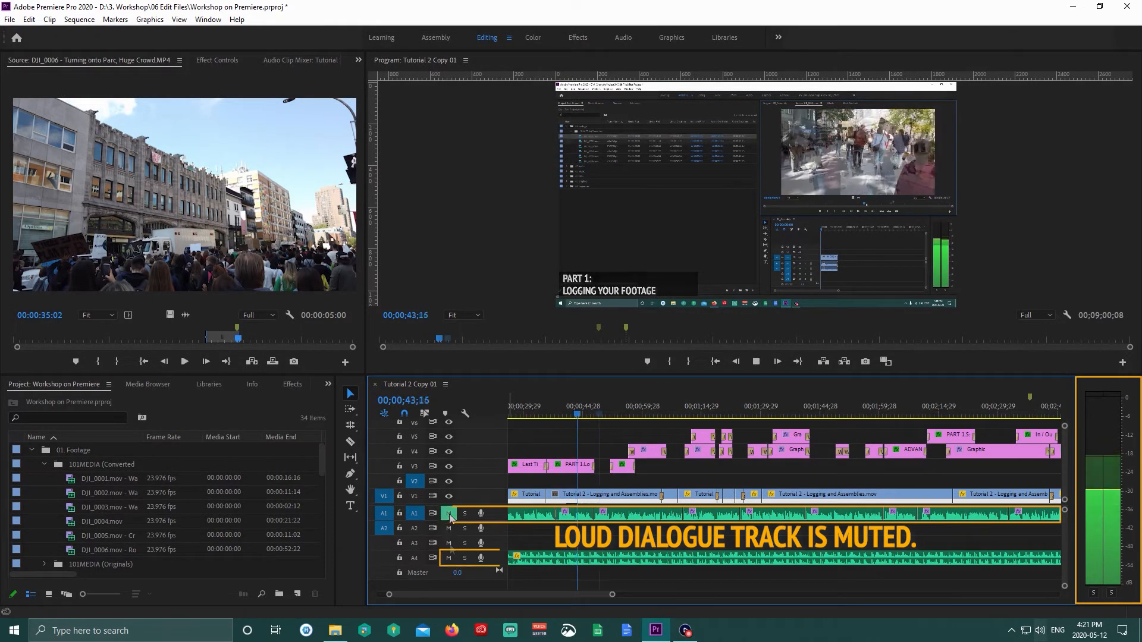
- Solo audio track A4 during playback, turn its solo off again and stop playback
left_click(465, 558)
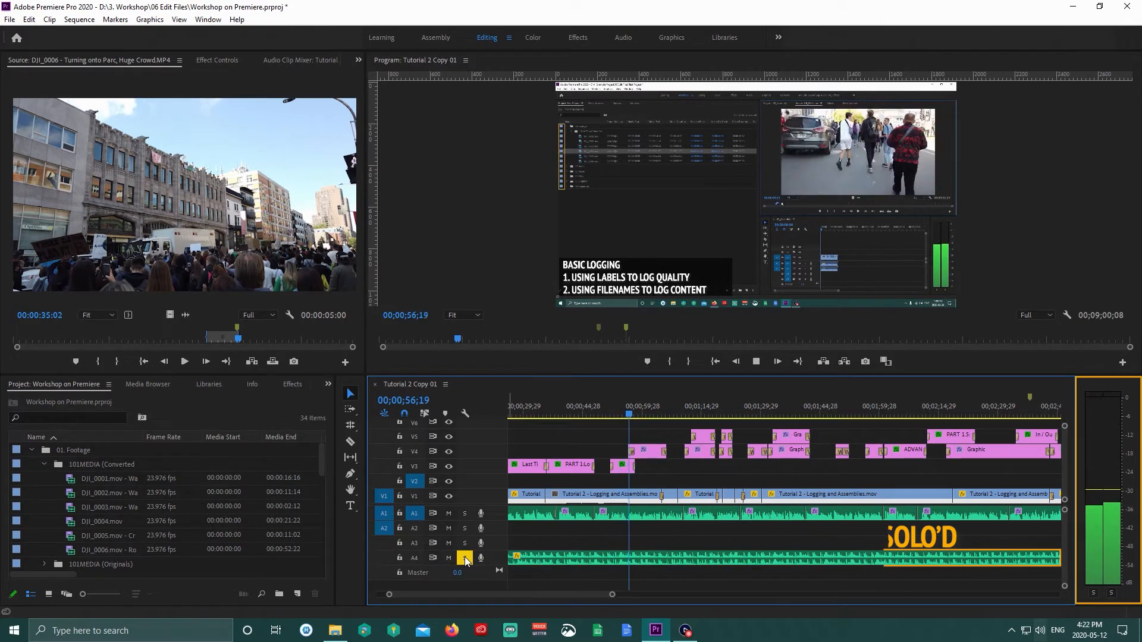
left_click(465, 558)
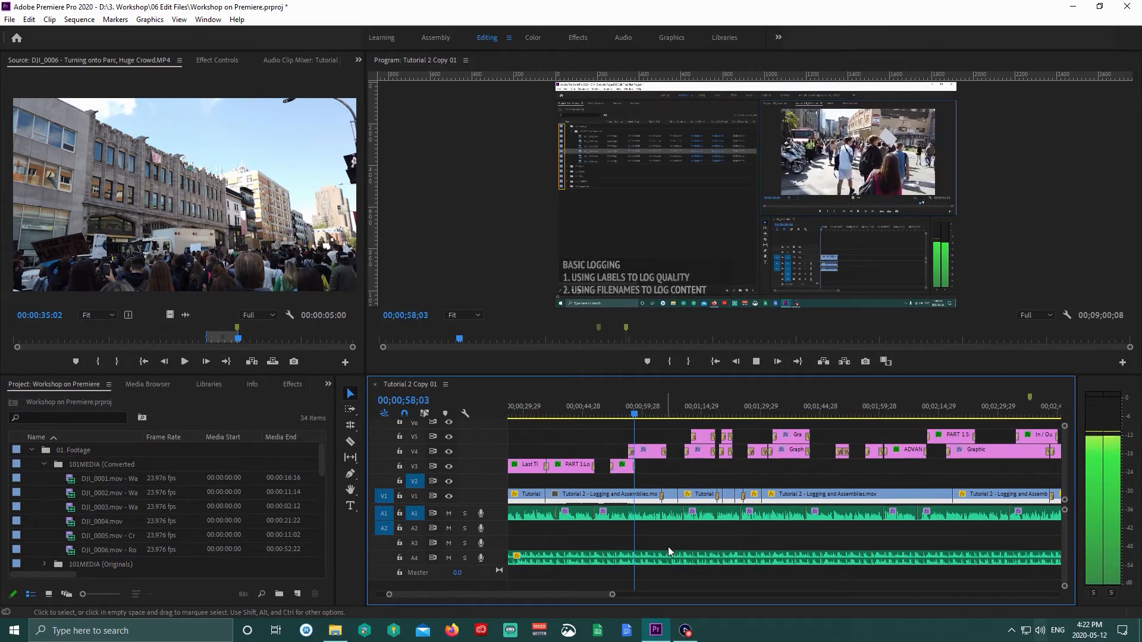
key("space")
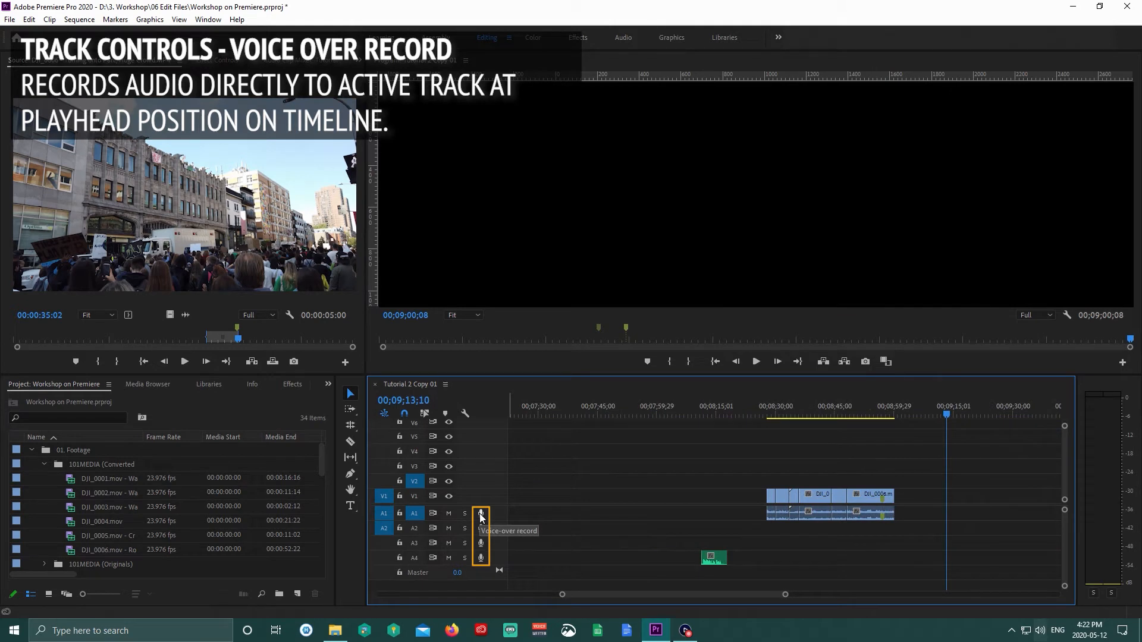
- Record a short voice-over on audio track A1 from 00;09;13;10 and stop the recording
left_click(481, 515)
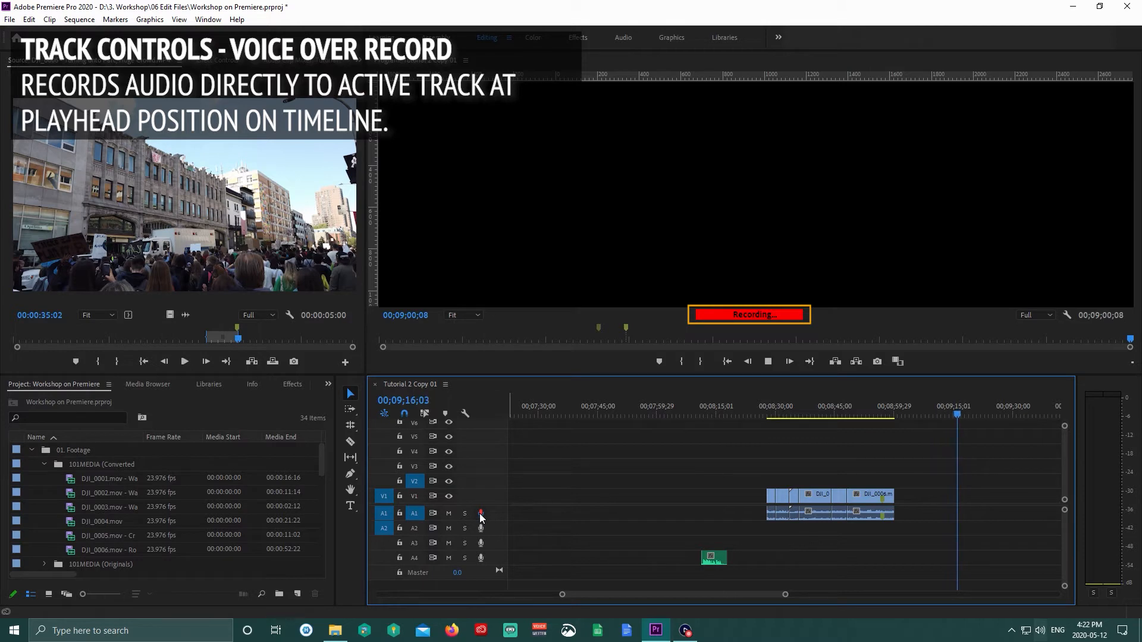
left_click(481, 515)
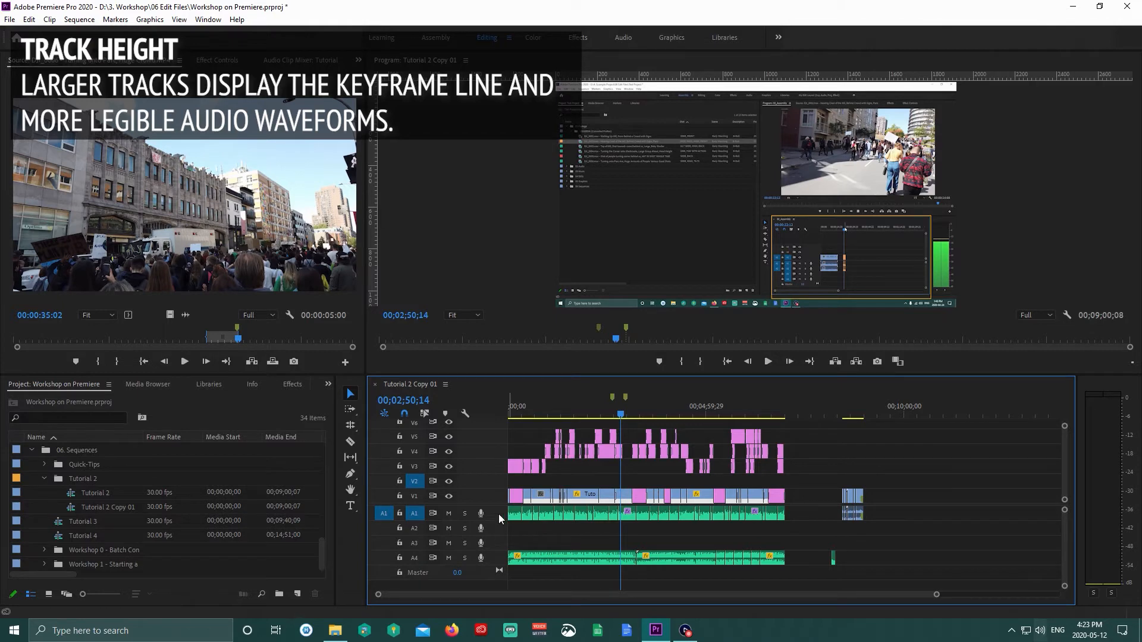
- Increase the height of audio track A1 so its waveforms and volume keyframe line are shown
scroll(494, 512, "up", 5, "alt")
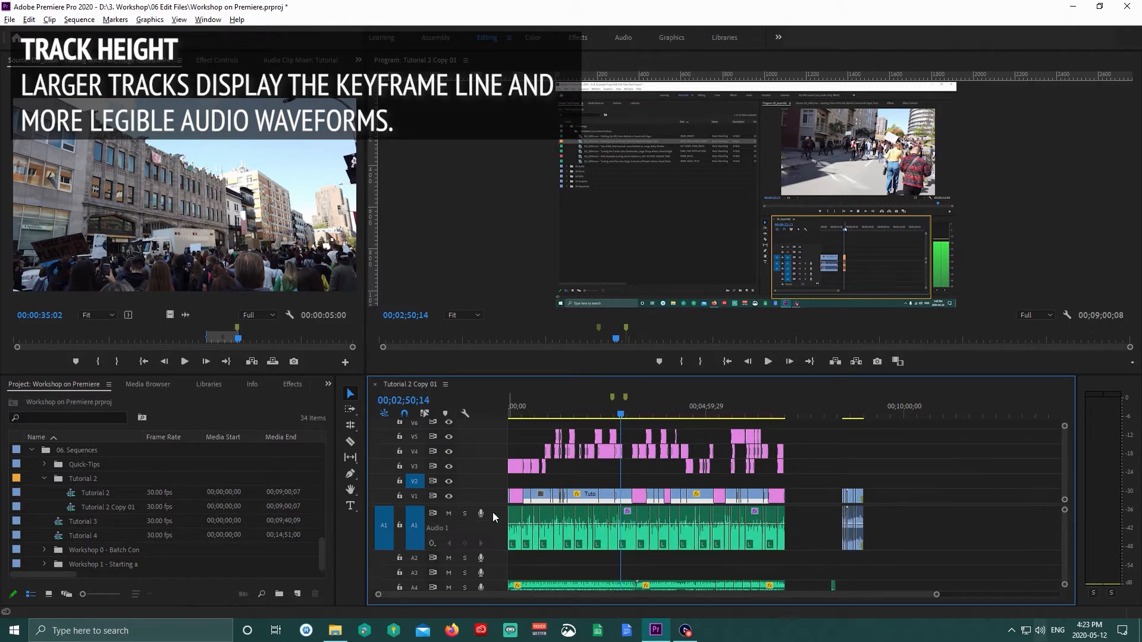
scroll(602, 536, "up", 8, "alt")
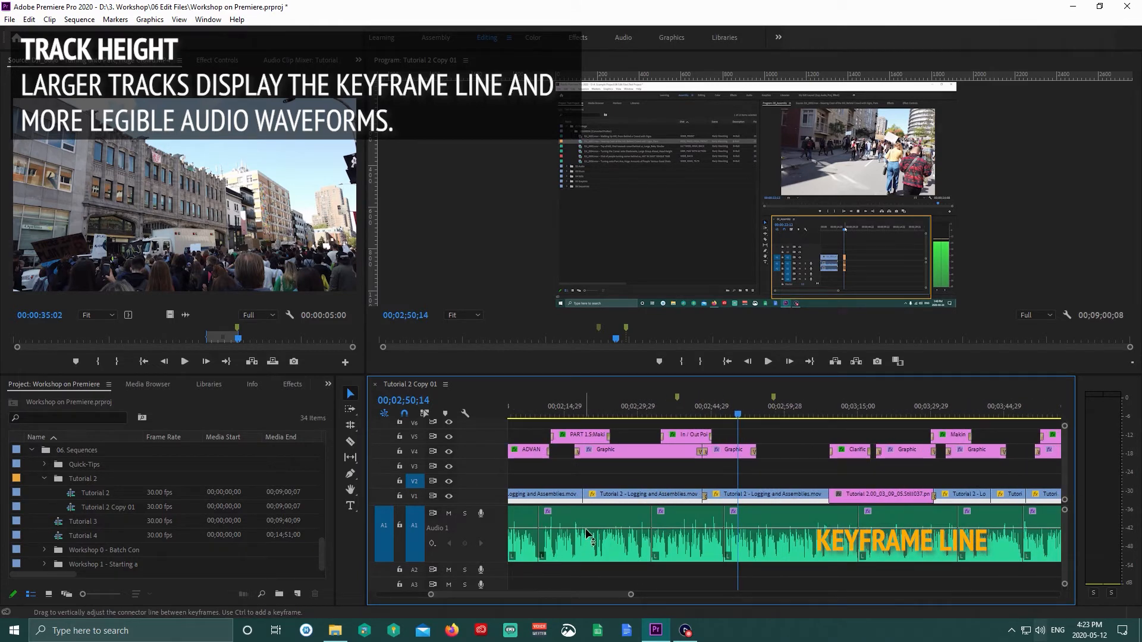
mouse_move(632, 531)
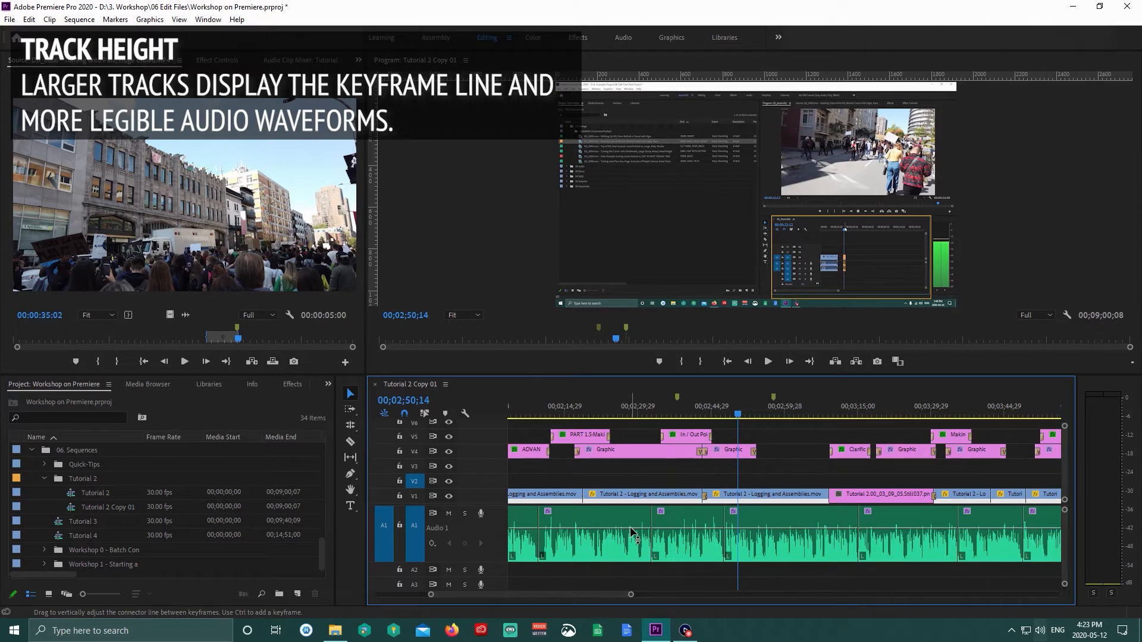
- Audition the A1 clip beneath the PART 1.5 title, lower its volume line by about 32.7 dB and play it back
left_click(554, 412)
key("space")
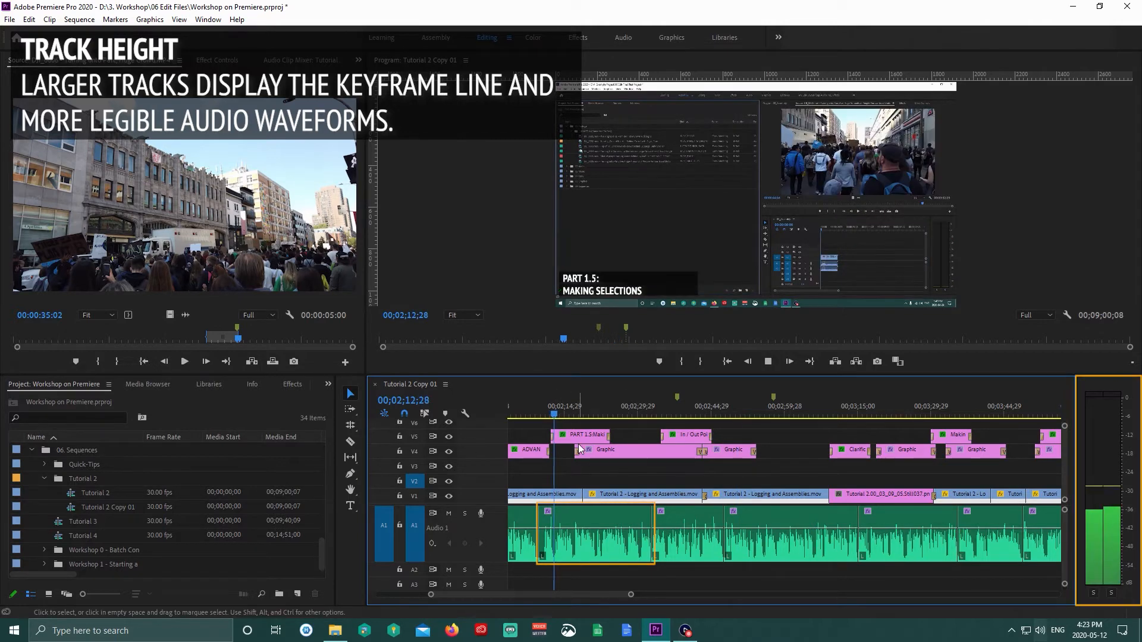
key("space")
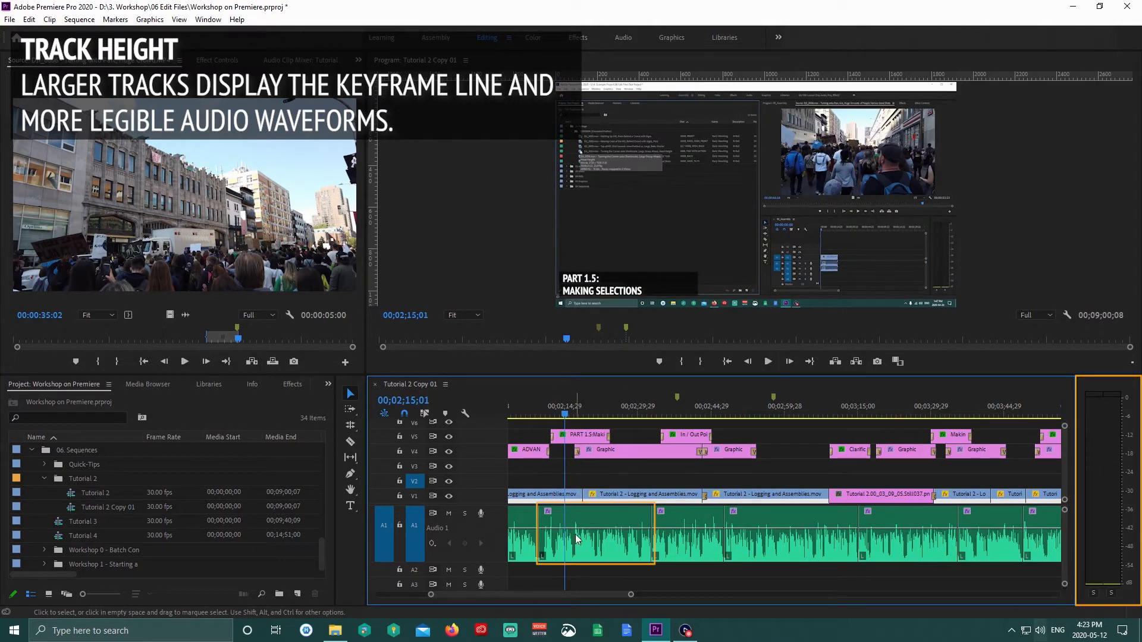
left_click_drag(576, 528, 576, 553)
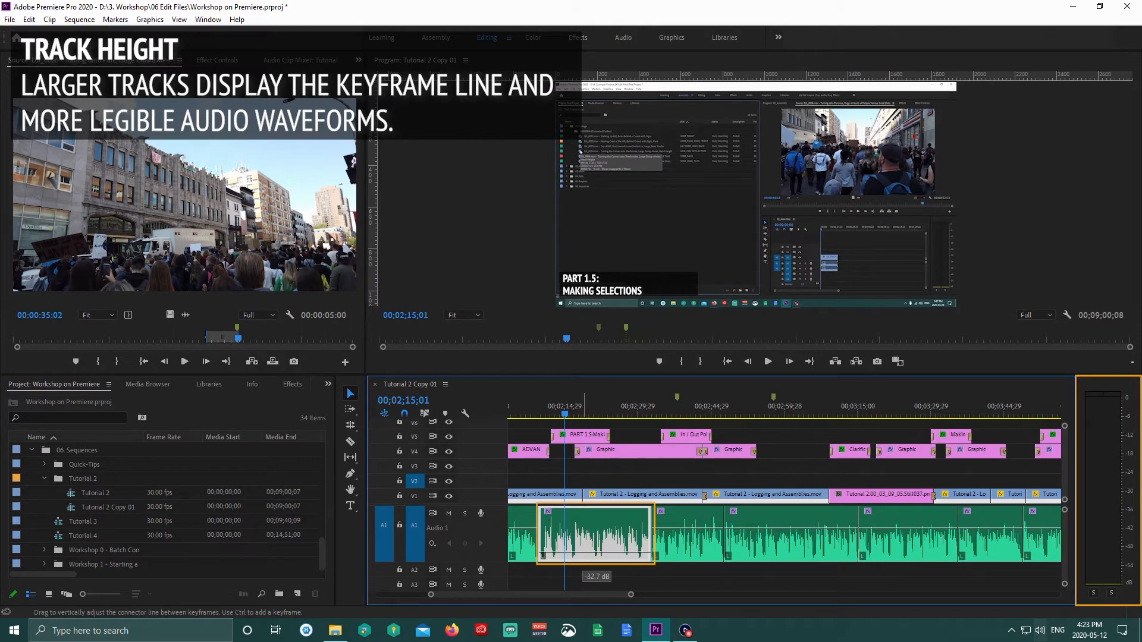
key("space")
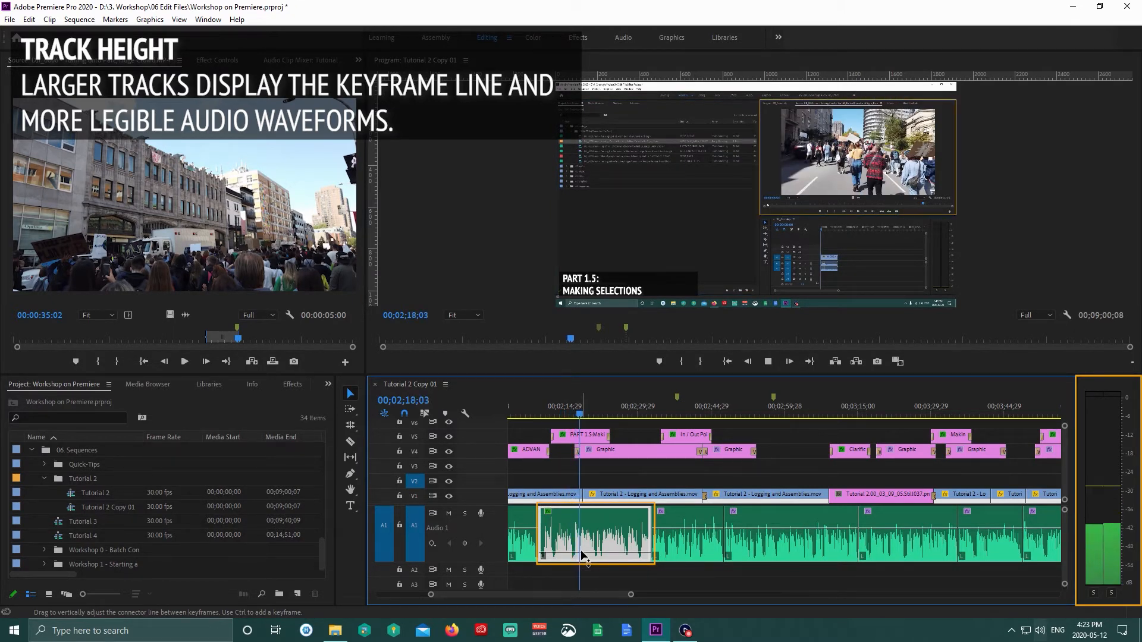
key("space")
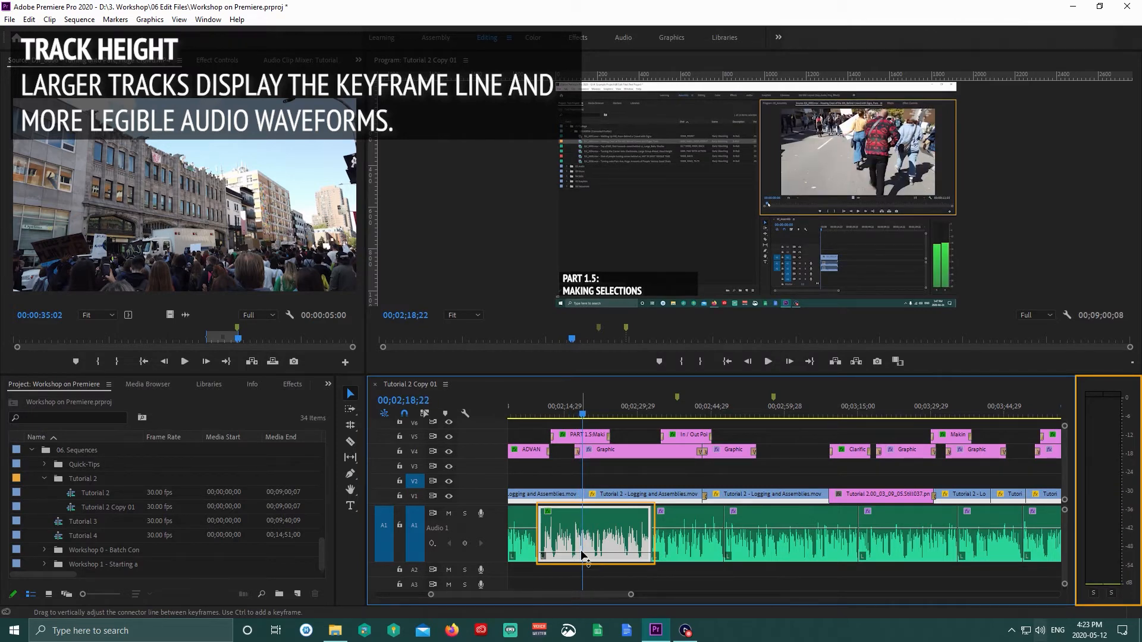
- Raise the same A1 clip's volume to 15 dB, play it back and undo the volume changes
left_click_drag(581, 556, 581, 515)
key("space")
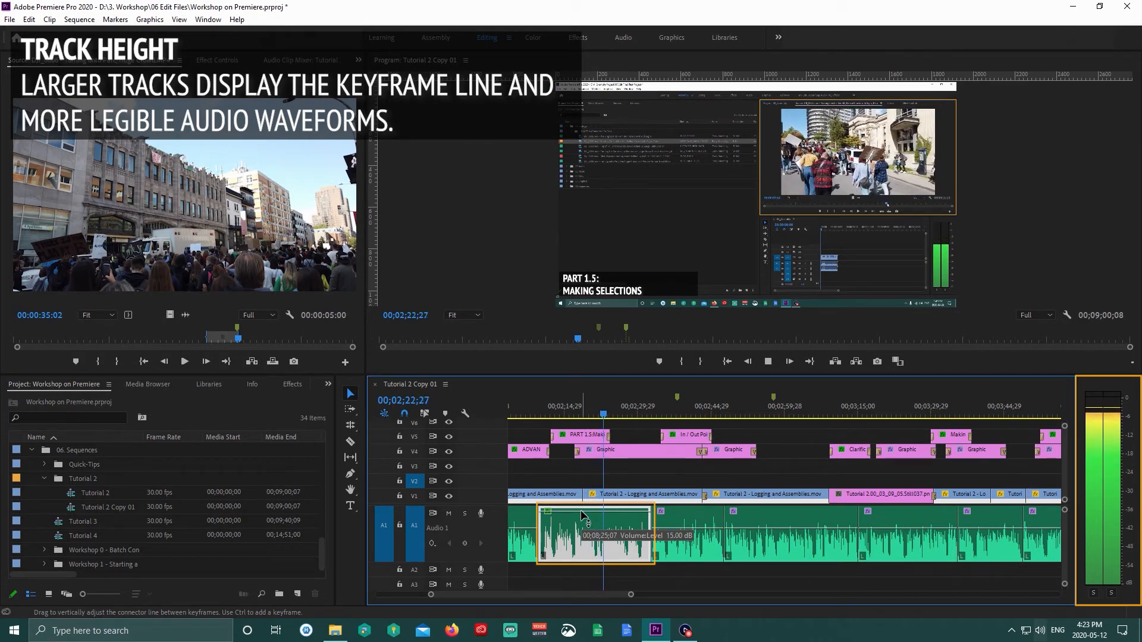
key("space")
key("ctrl+z")
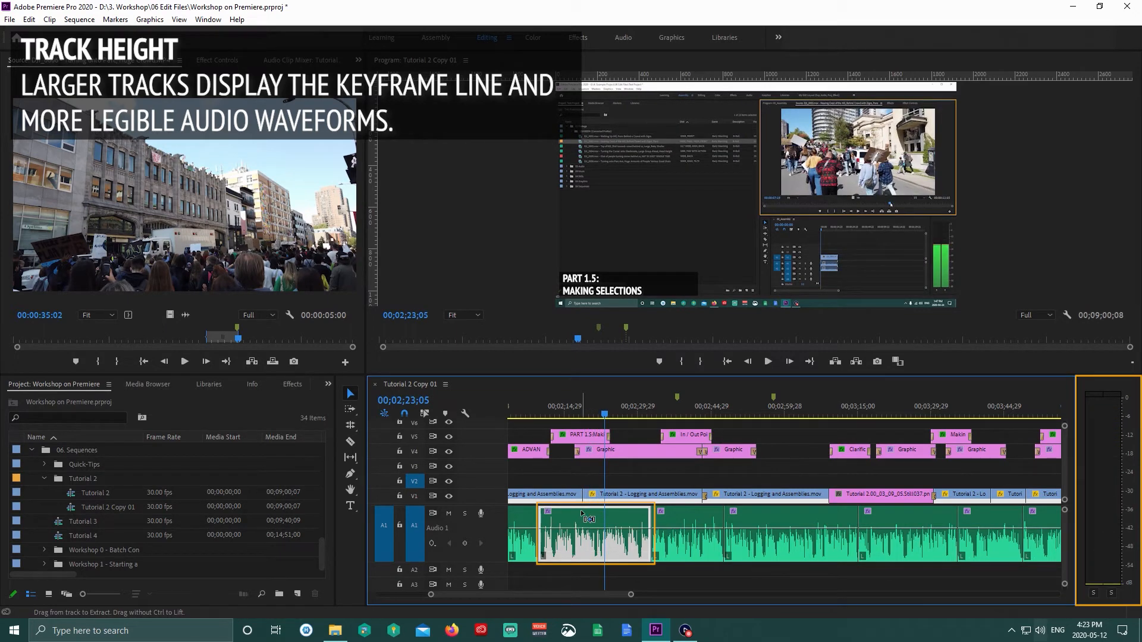
- Expand video track V4, lower the opacity line of the graphic at the playhead and raise it back to full
key("ctrl+shift+a")
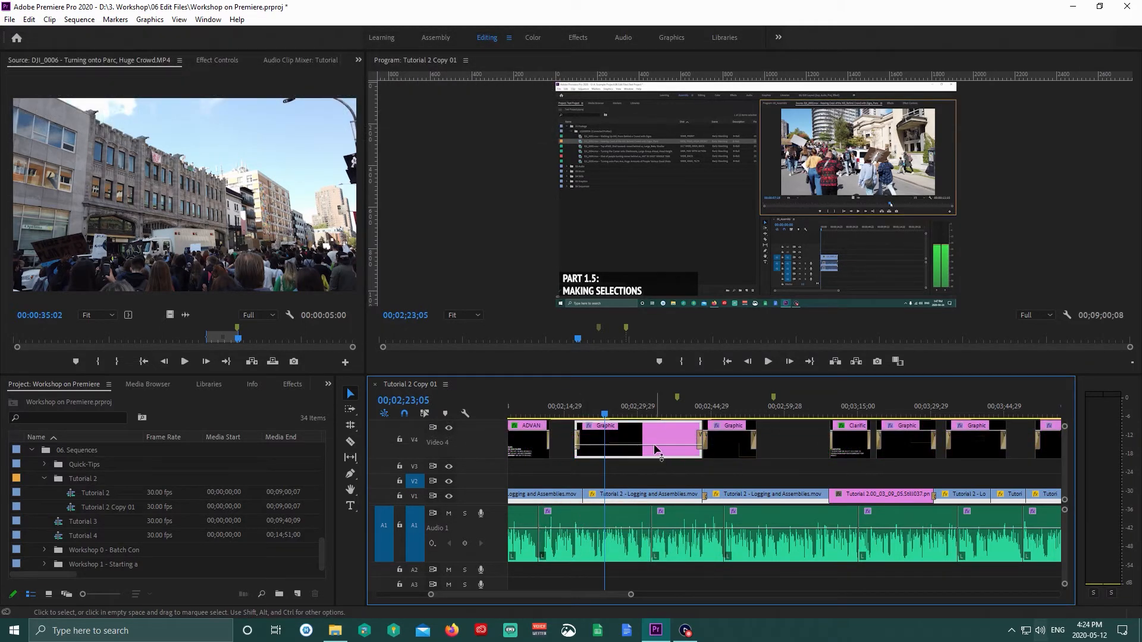
left_click_drag(652, 443, 651, 456)
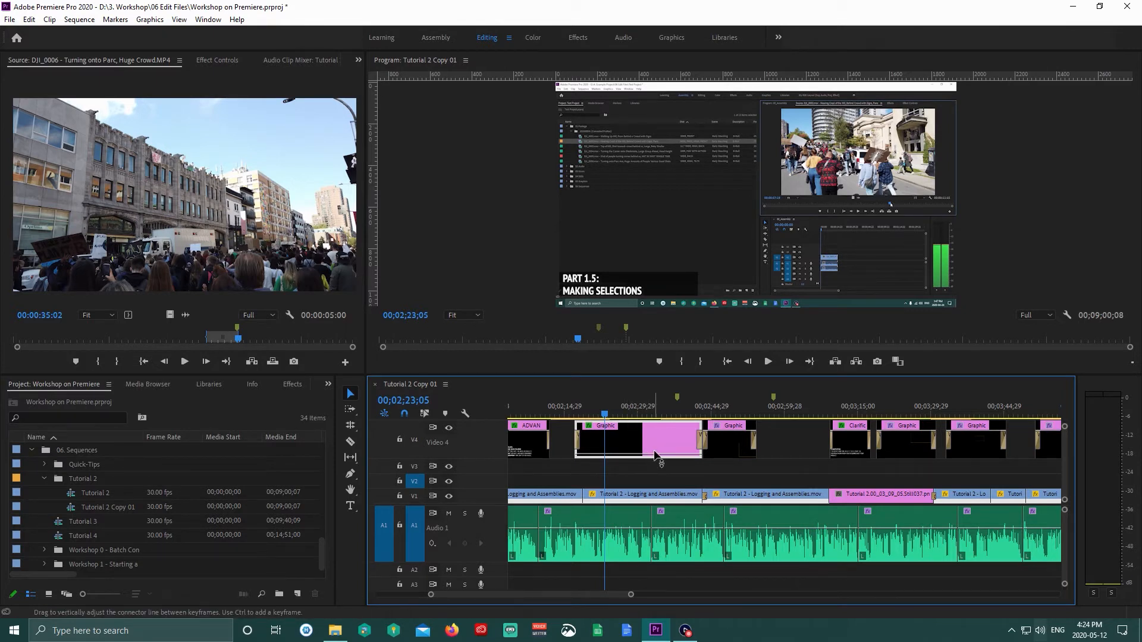
left_click_drag(655, 454, 650, 425)
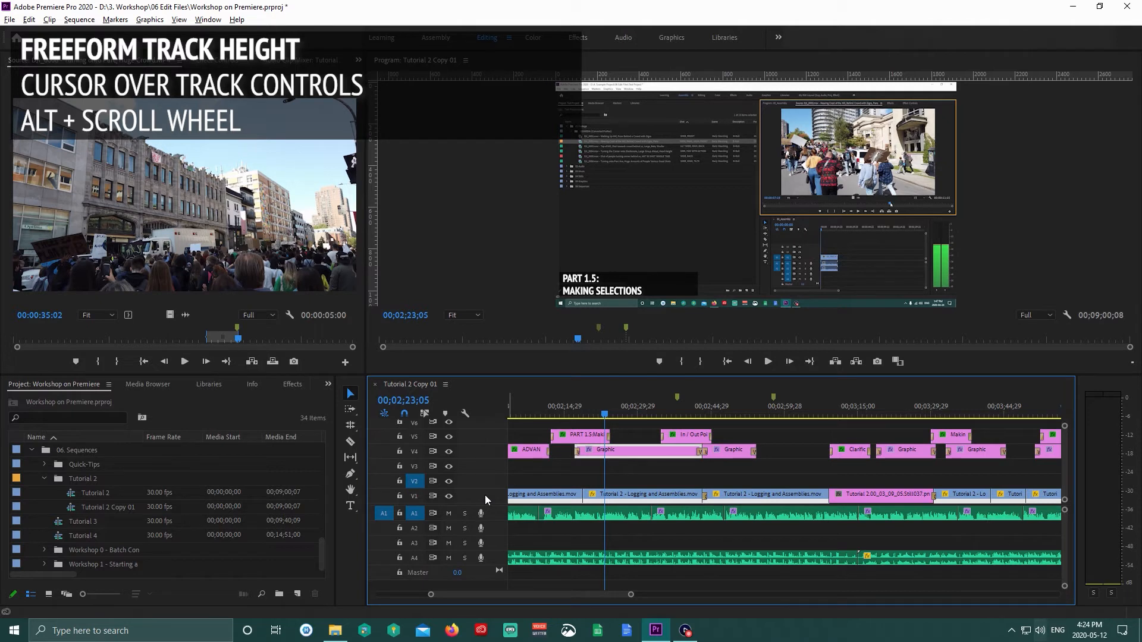
- Enlarge video track V1 to reveal its clips' keyframe lines and shrink it back to its compact height
scroll(484, 495, "up", 8, "alt")
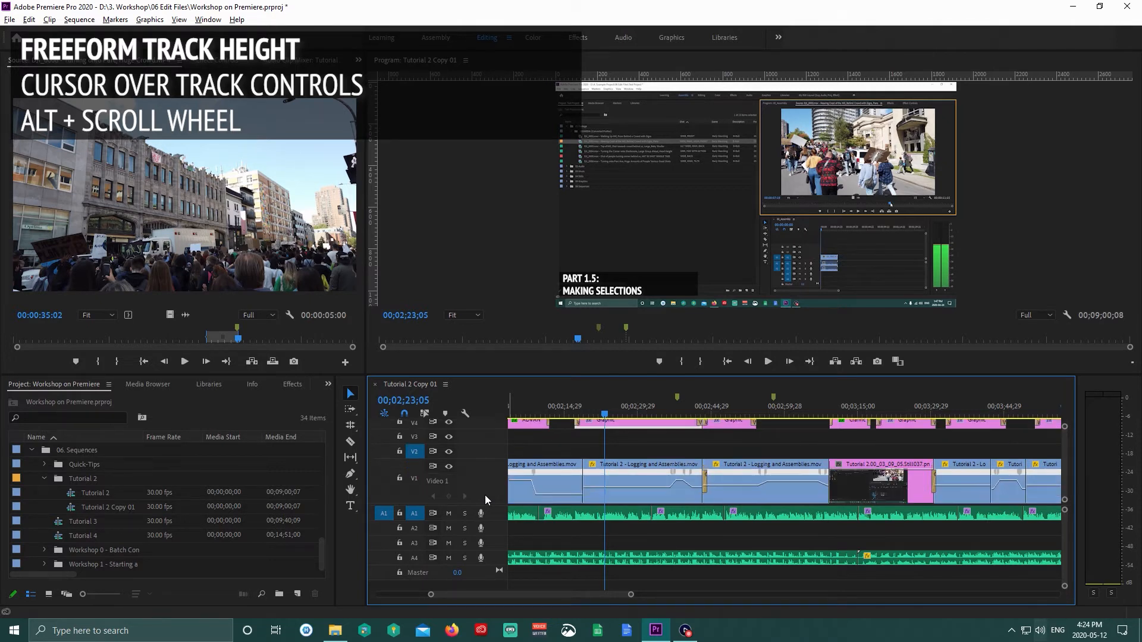
scroll(484, 495, "up", 1, "alt")
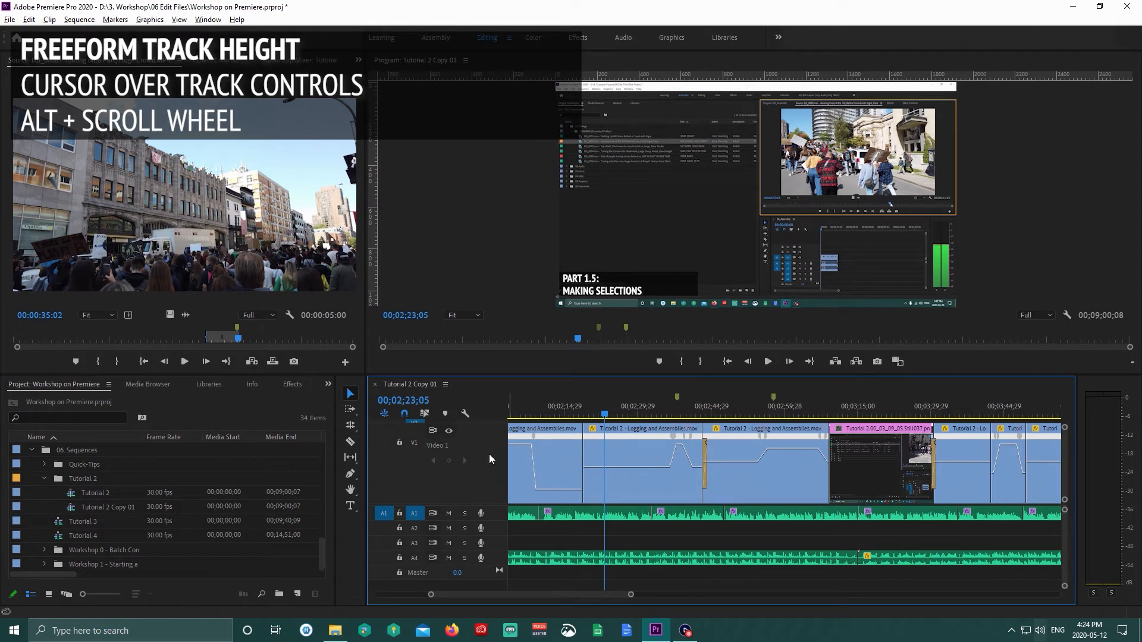
scroll(489, 454, "down", 9, "alt")
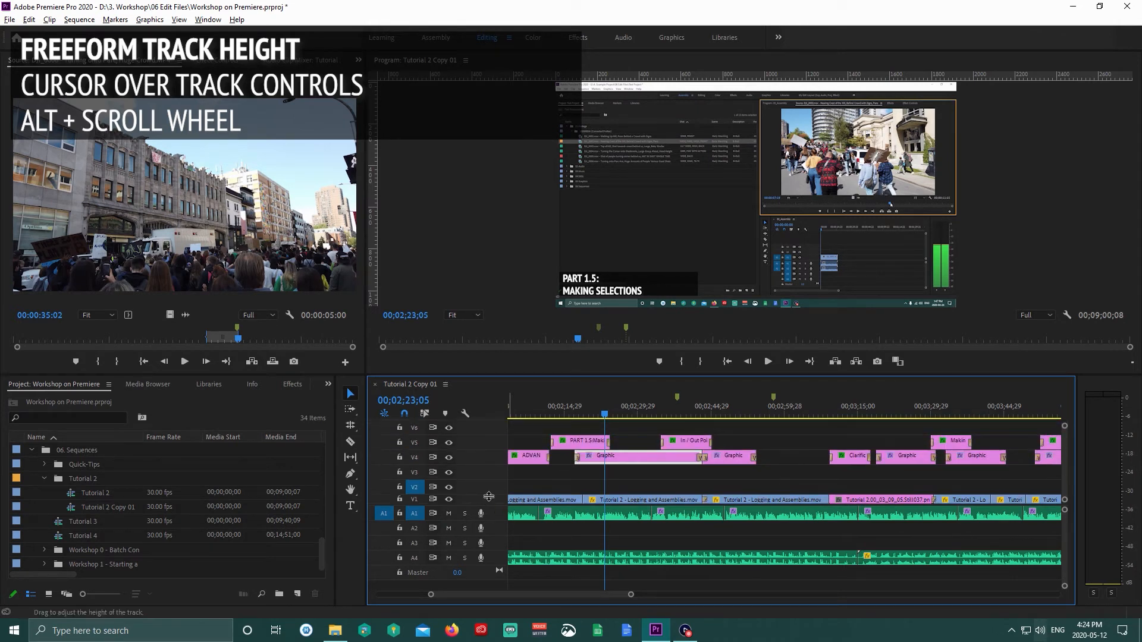
scroll(489, 496, "up", 1, "alt")
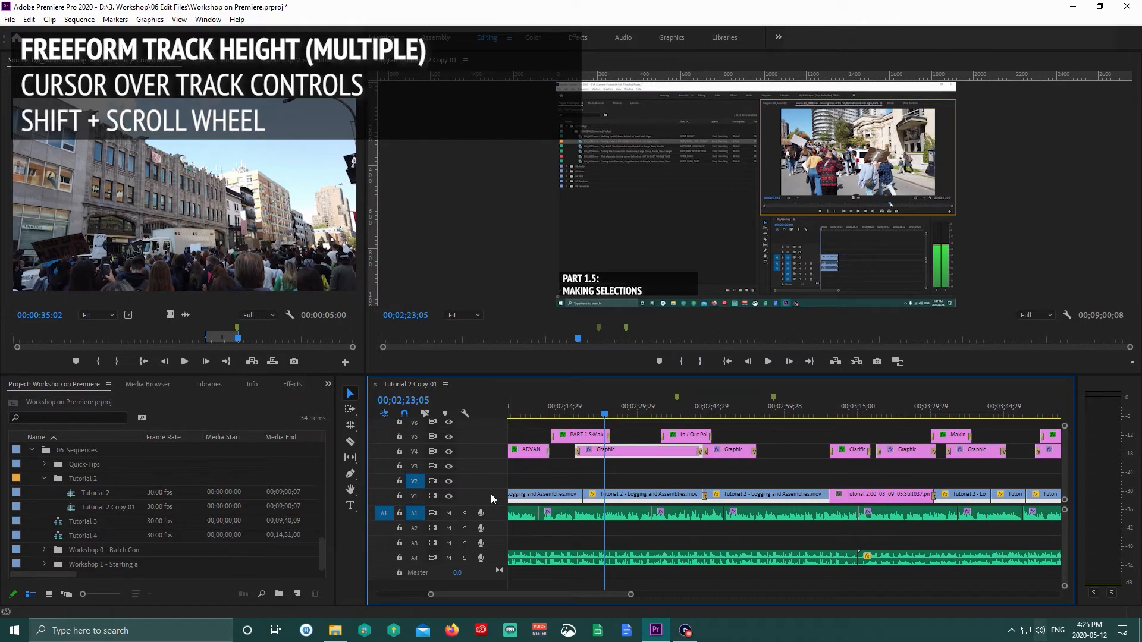
- Increase the height of all video tracks together
scroll(485, 465, "up", 6, "shift")
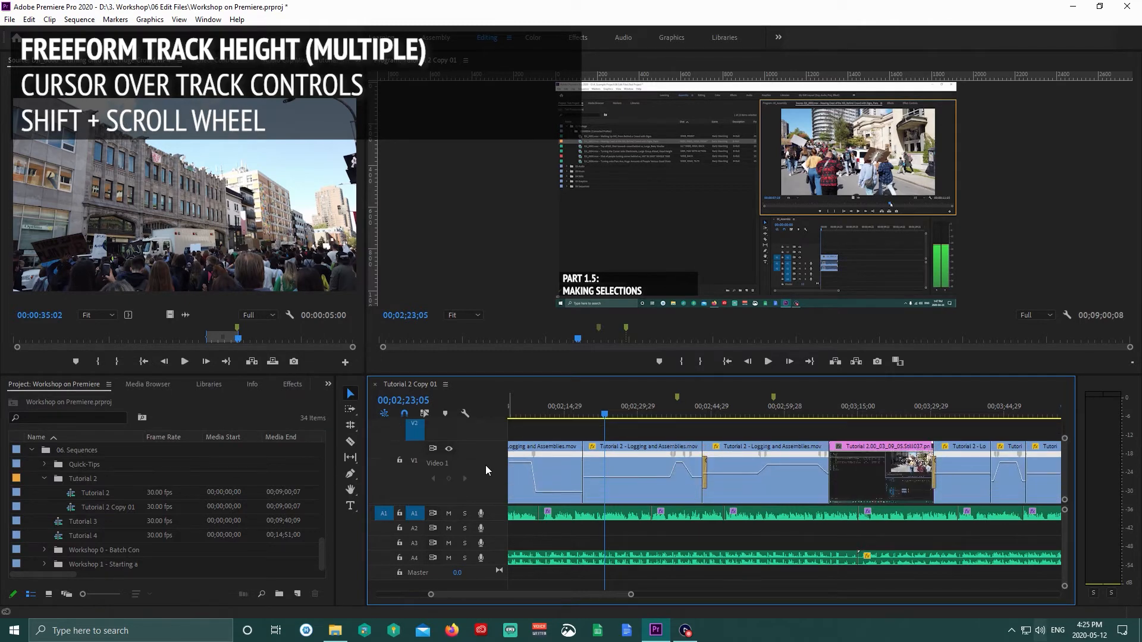
- Shrink all video tracks to compact height, and enlarge all audio tracks together before shrinking them back
scroll(485, 465, "down", 6, "shift")
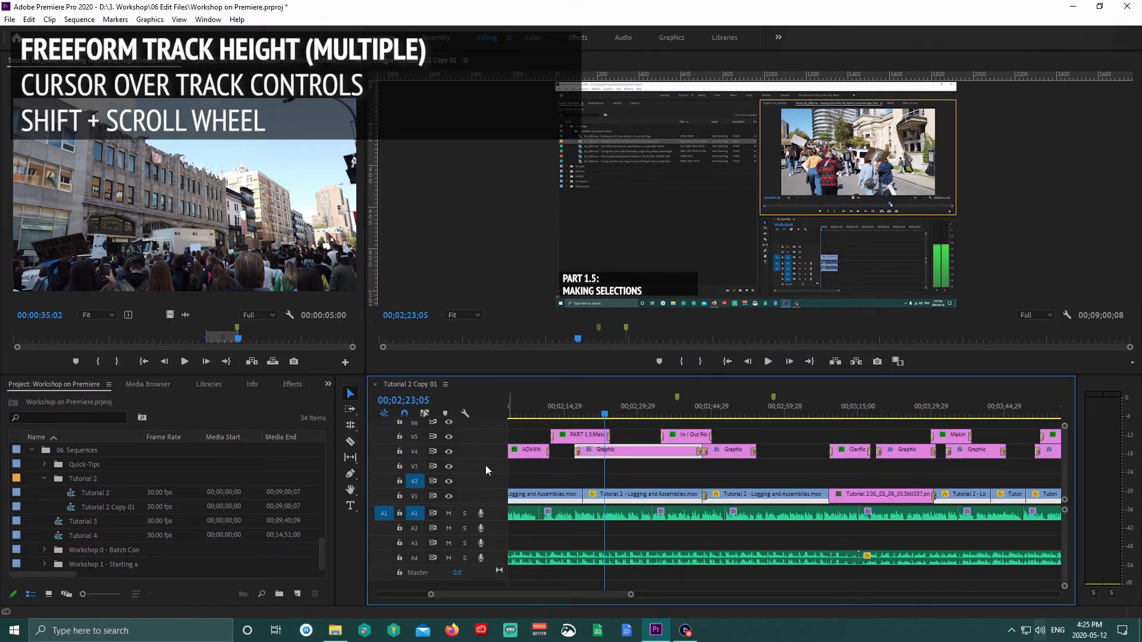
scroll(494, 527, "up", 3, "shift")
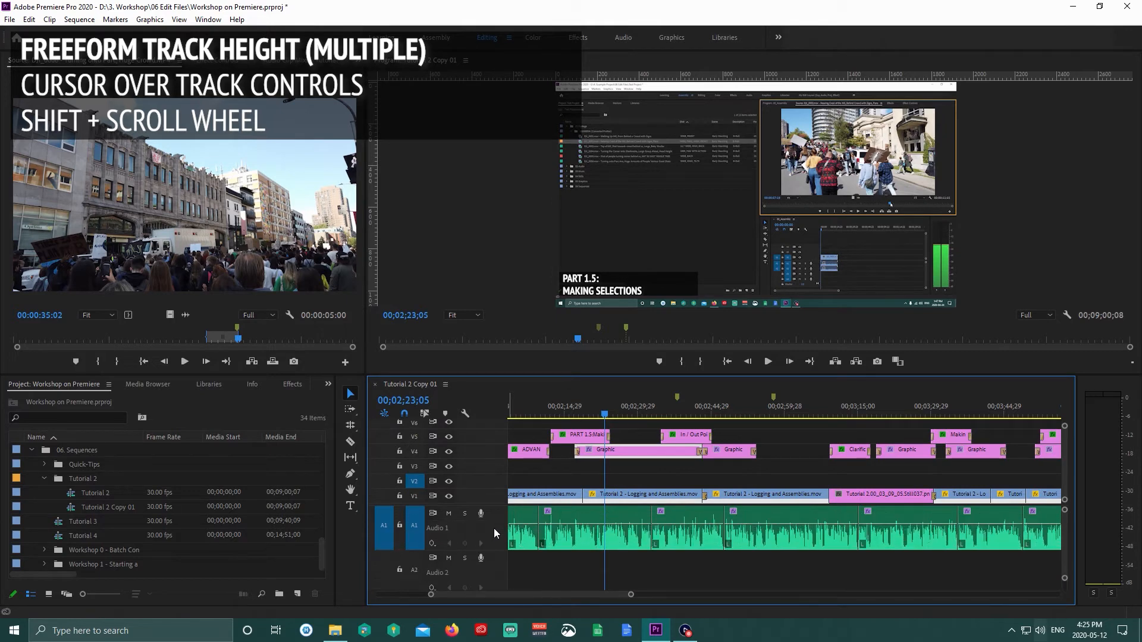
scroll(493, 529, "down", 6, "shift")
scroll(494, 531, "up", 3, "shift")
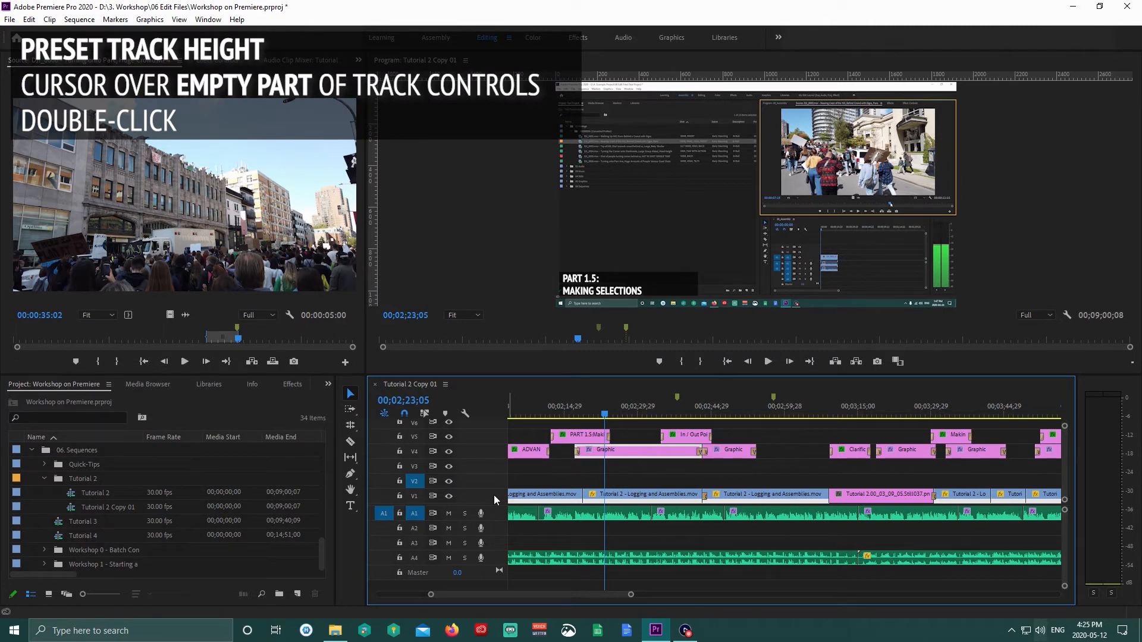
- Toggle video tracks V1 and V4 individually to the preset expanded height and back to compact
double_click(494, 499)
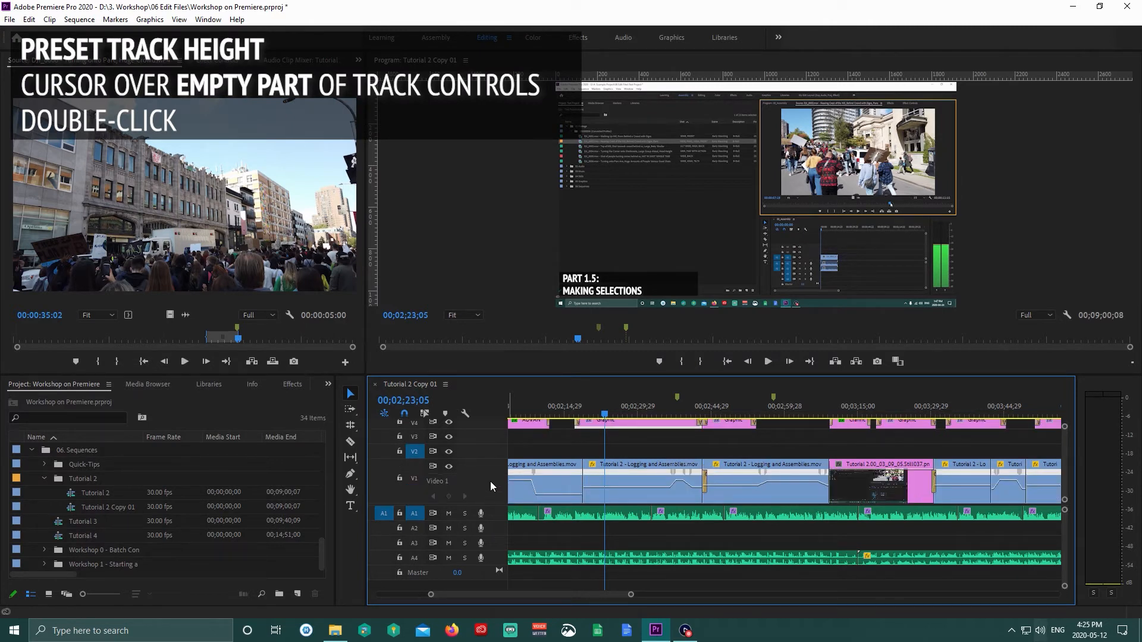
double_click(491, 483)
double_click(486, 451)
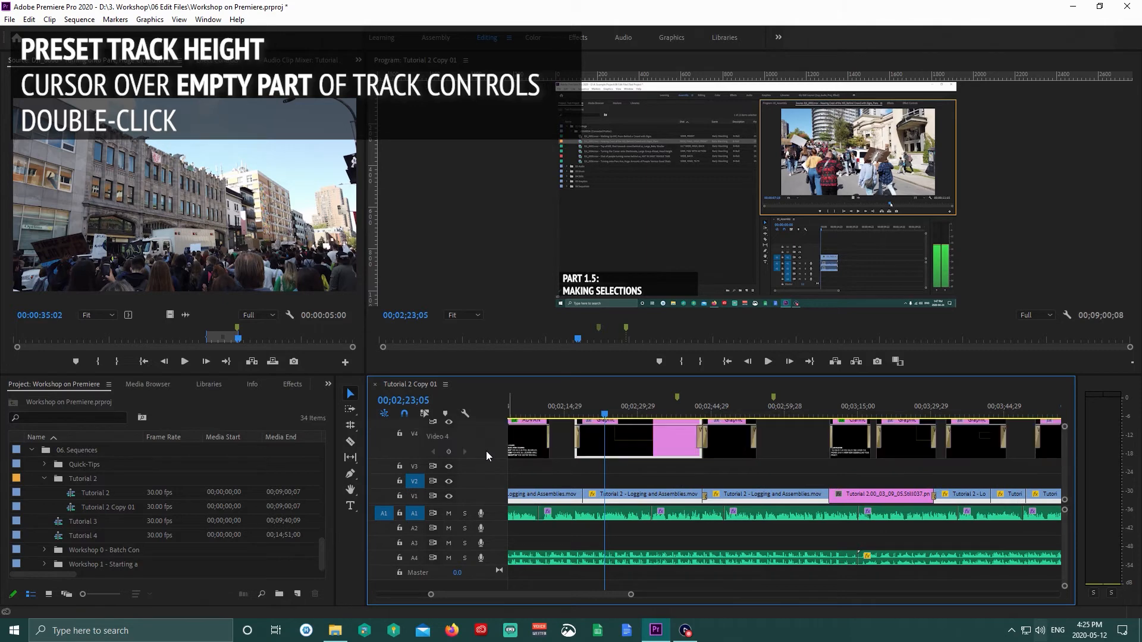
double_click(486, 436)
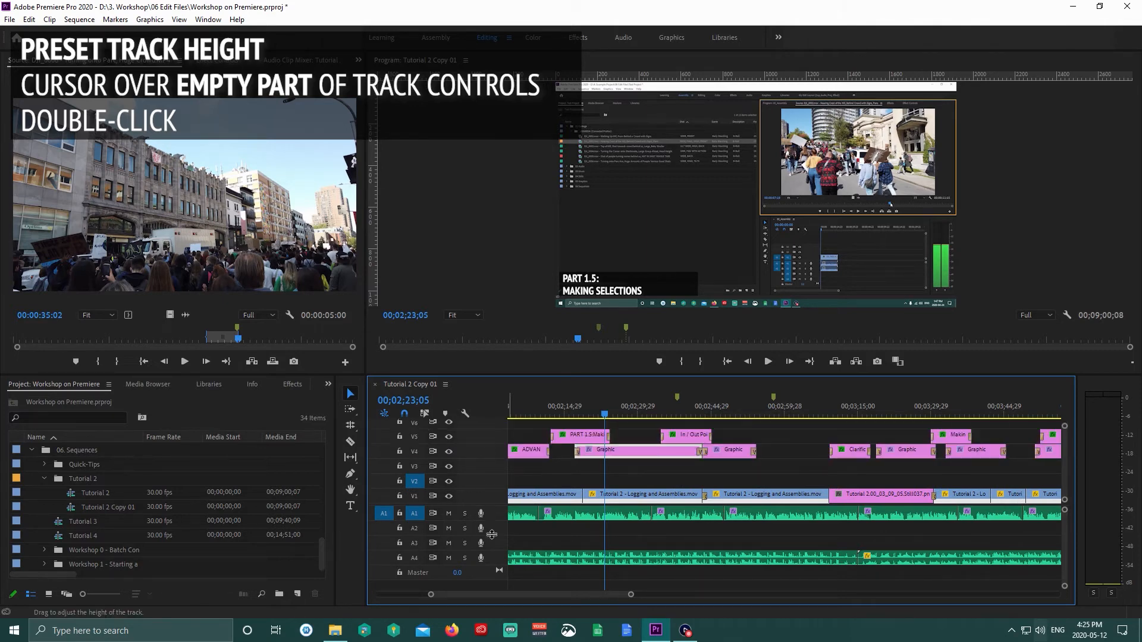
- Toggle all video tracks, and likewise all audio tracks, to the preset expanded height and back to compact
double_click(494, 451, "shift")
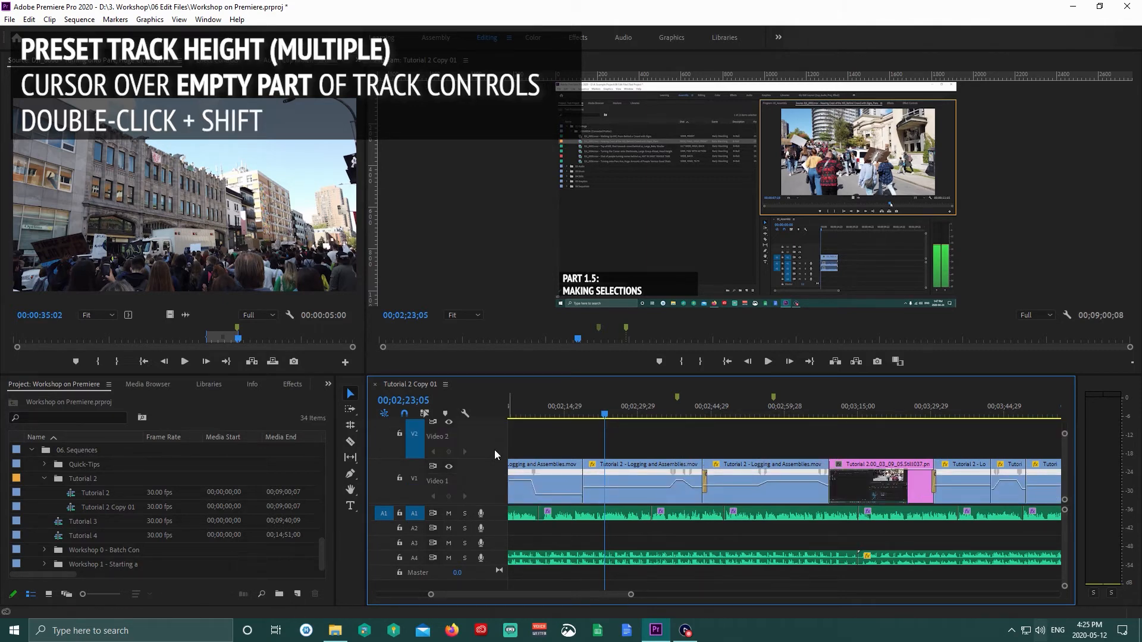
double_click(494, 450, "shift")
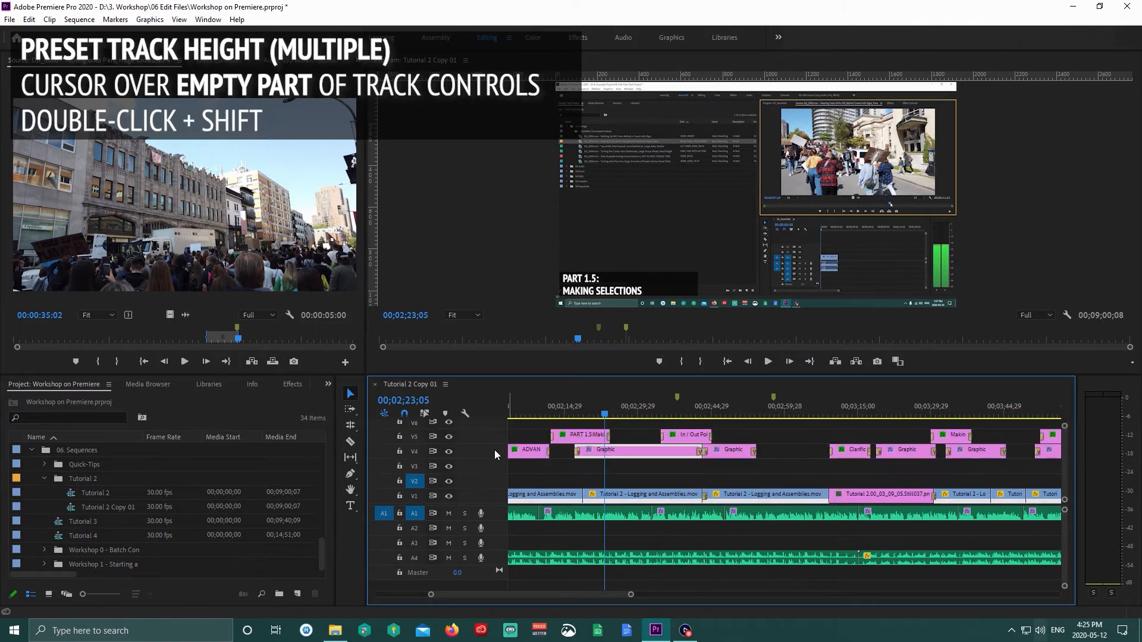
double_click(497, 512, "shift")
double_click(497, 513, "shift")
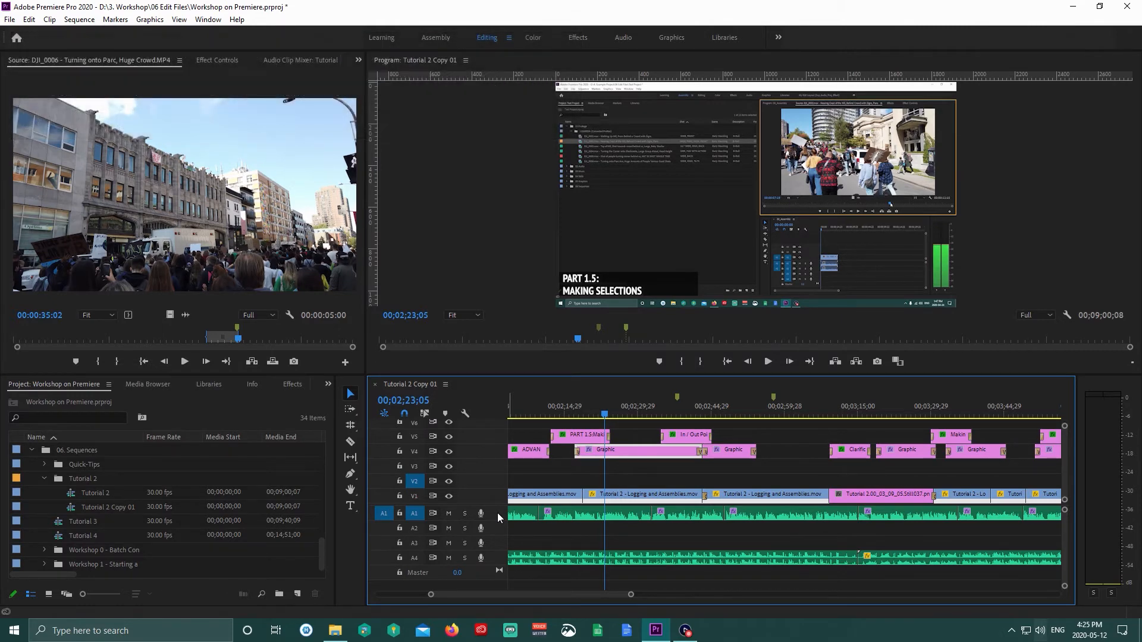
- Examine the Audio Transitions and Video Transitions effect folders, including the Dissolve, Iris and Wipe categories, and collapse them again
scroll(595, 591, "down", 8)
scroll(683, 476, "up", 6)
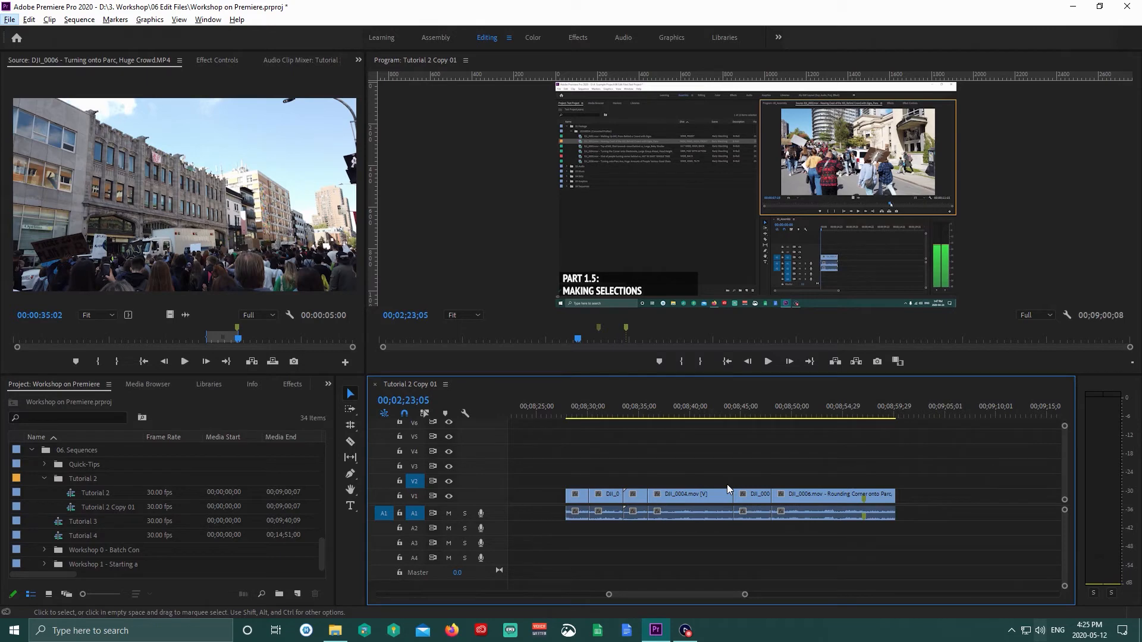
left_click(294, 384)
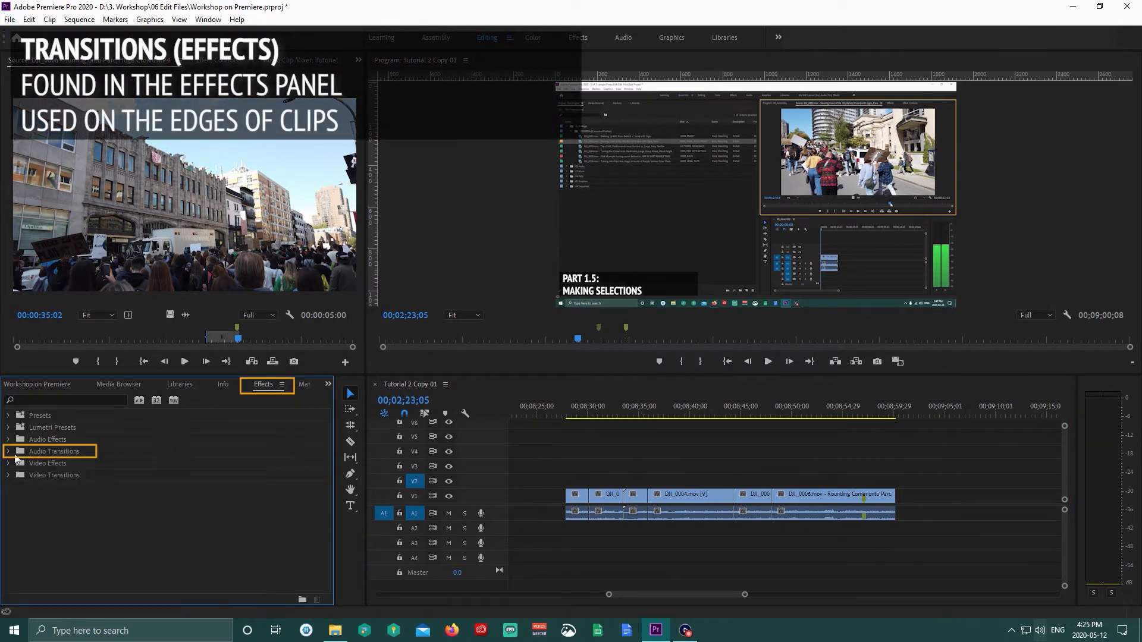
left_click(8, 451)
left_click(9, 451)
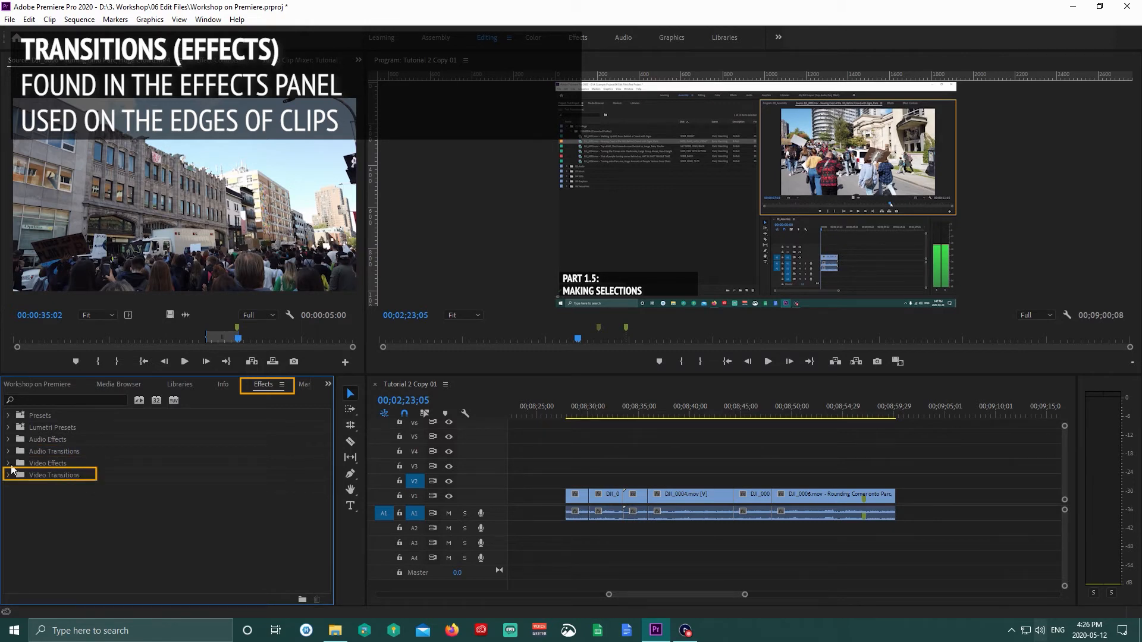
left_click(7, 475)
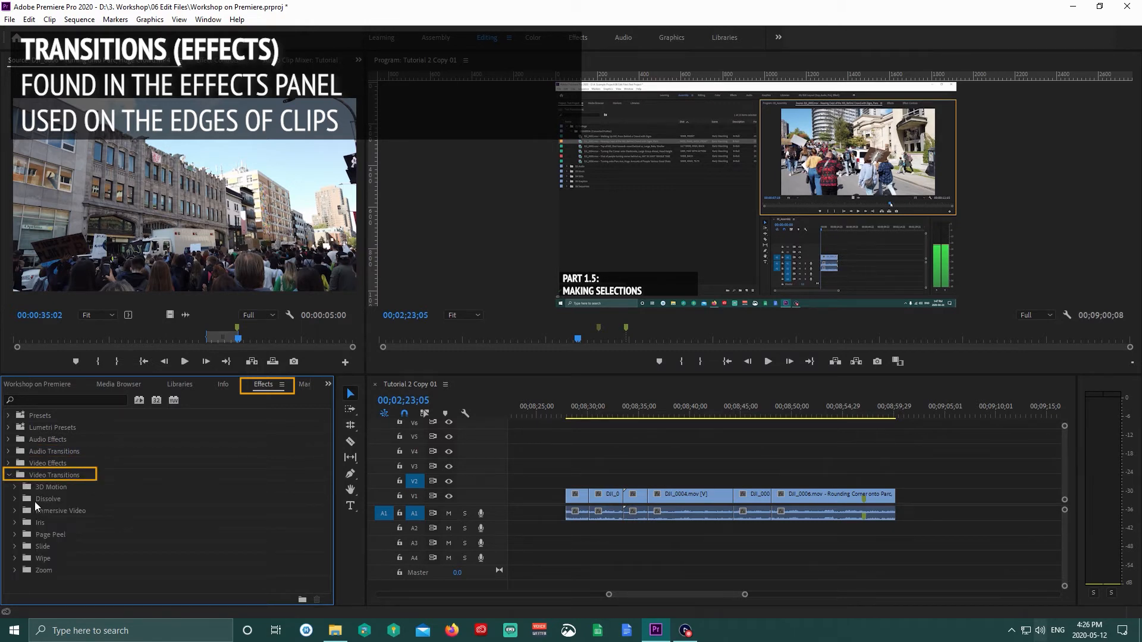
left_click(15, 499)
left_click(15, 500)
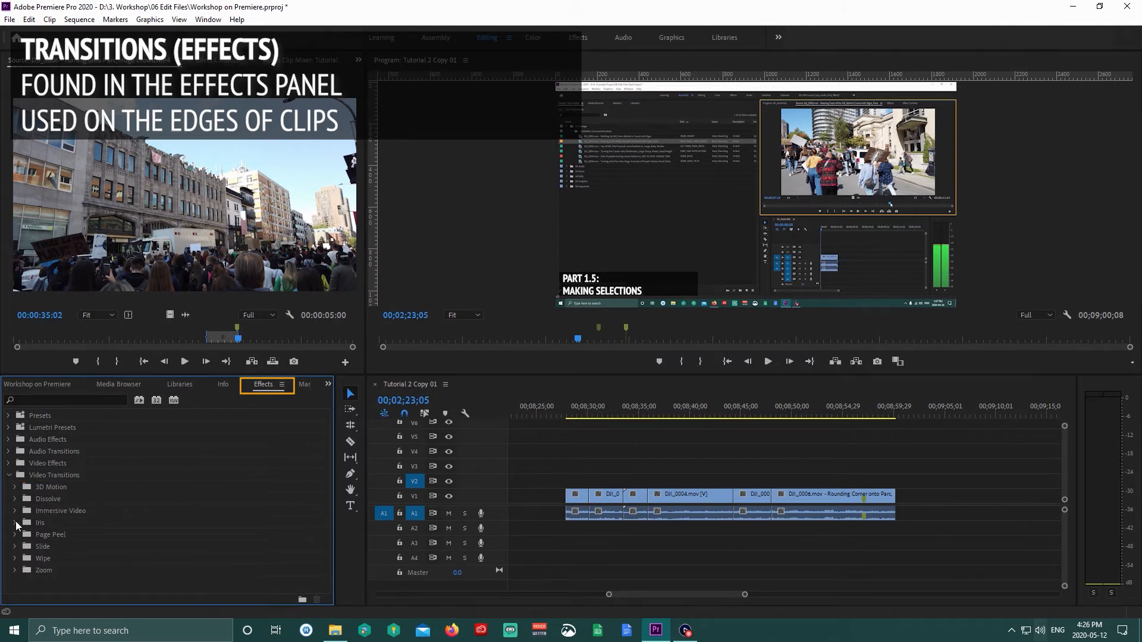
left_click(15, 523)
left_click(15, 522)
left_click(14, 560)
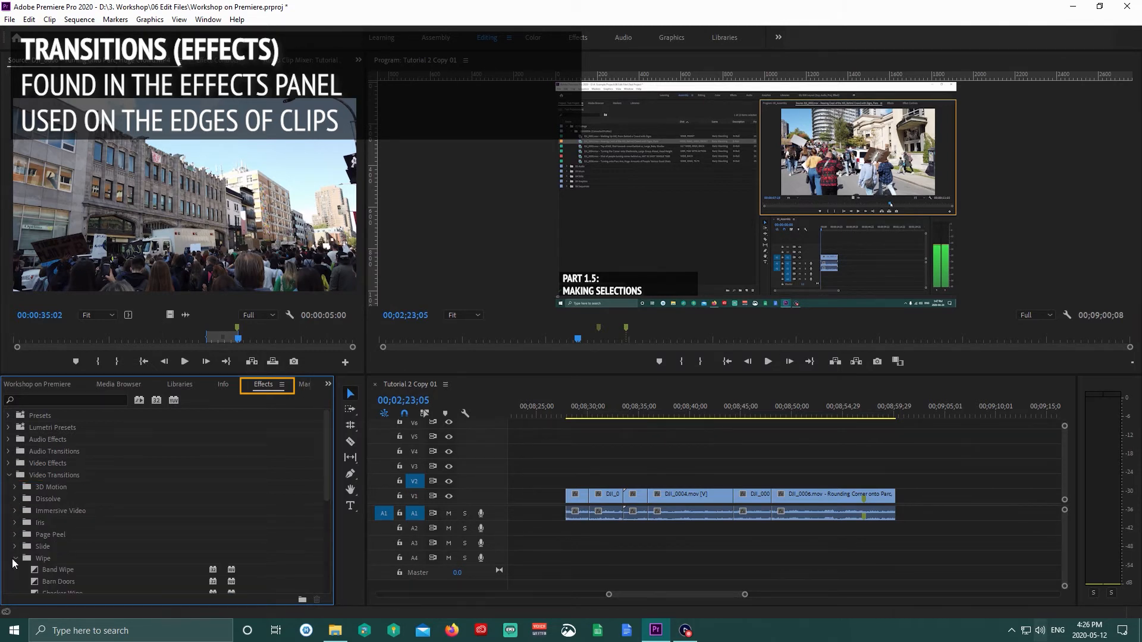
left_click(14, 559)
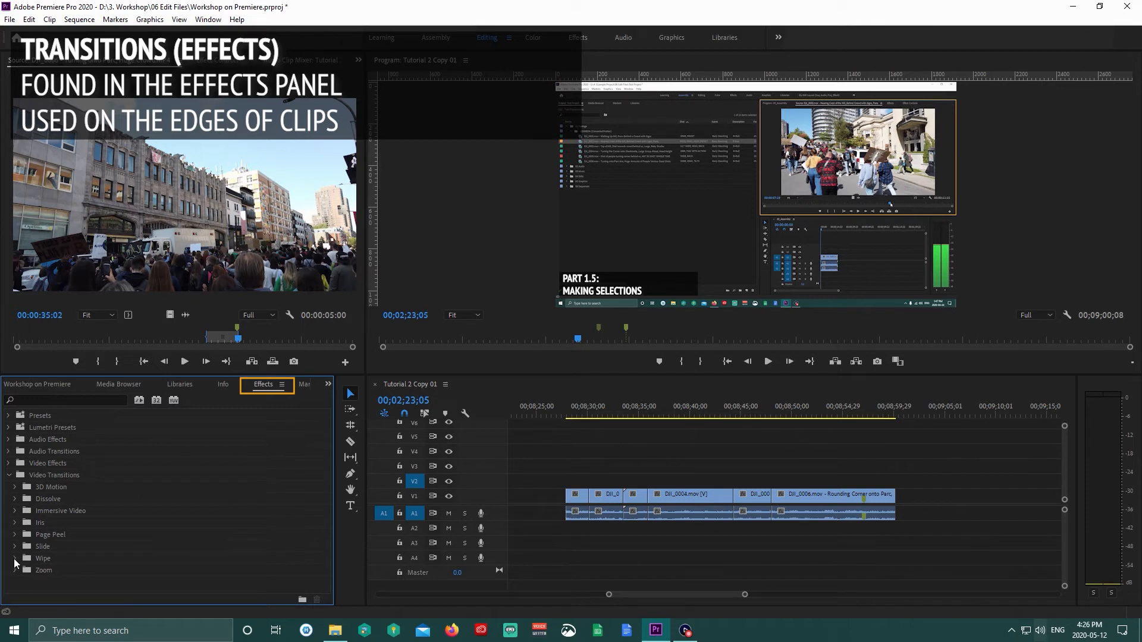
left_click(9, 476)
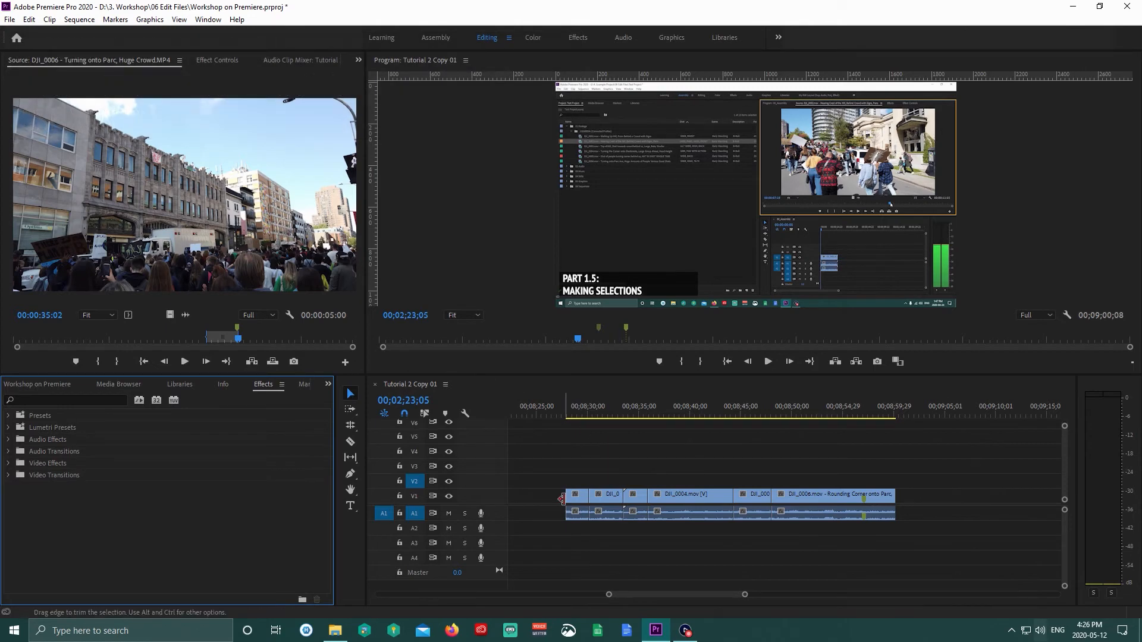
- Apply the default video transition to the start of the first V1 clip in the DJI group and play it back
right_click(565, 495)
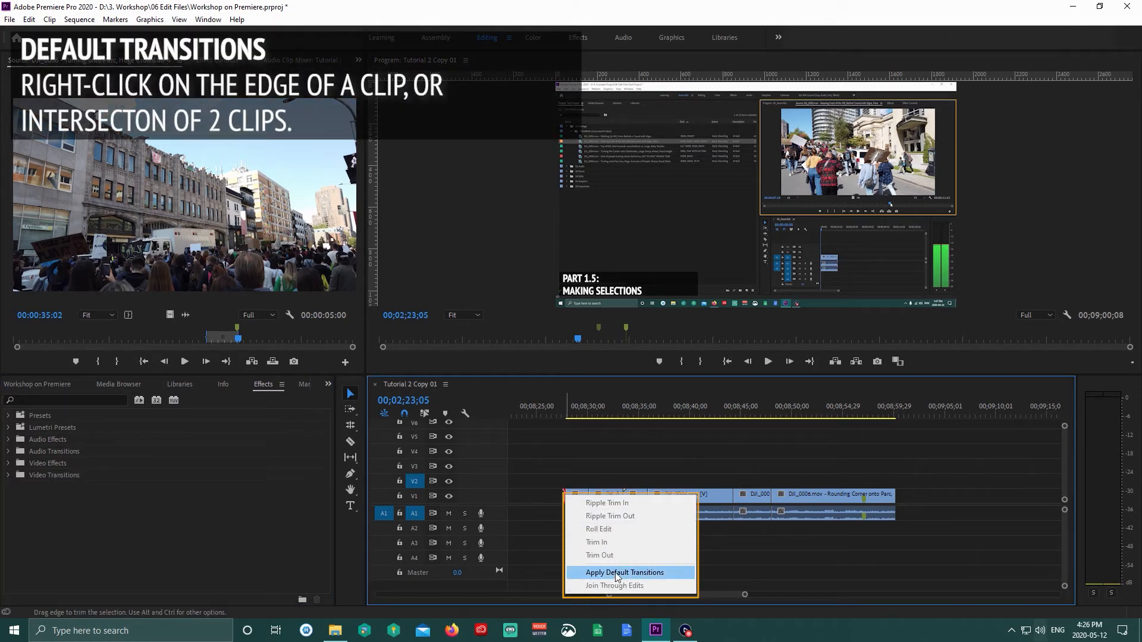
left_click(616, 574)
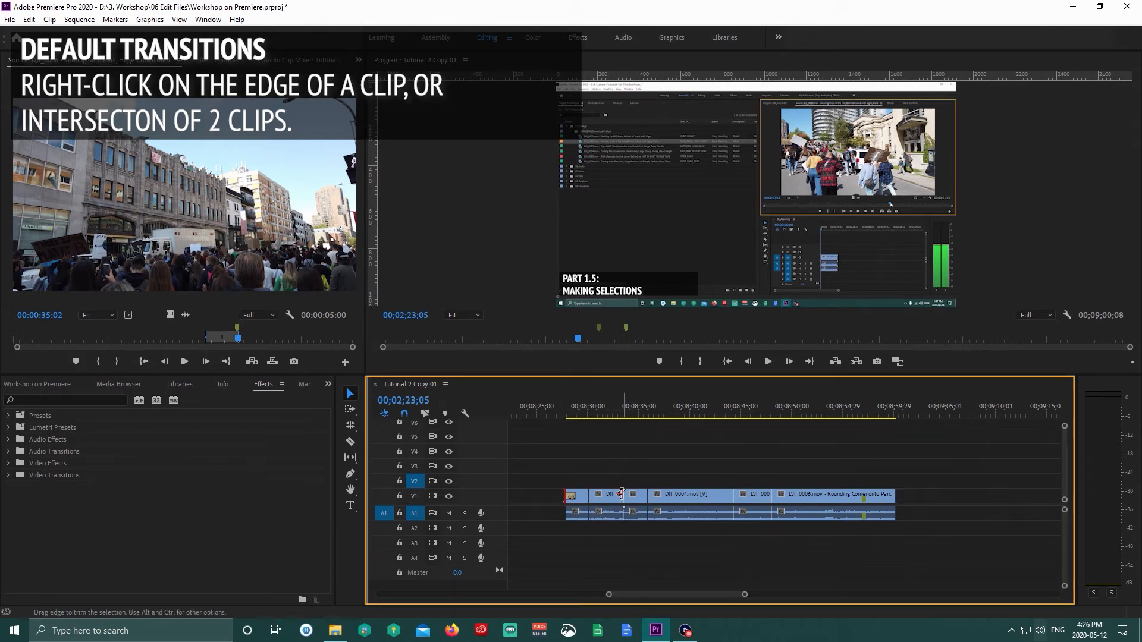
left_click(565, 412)
key("space")
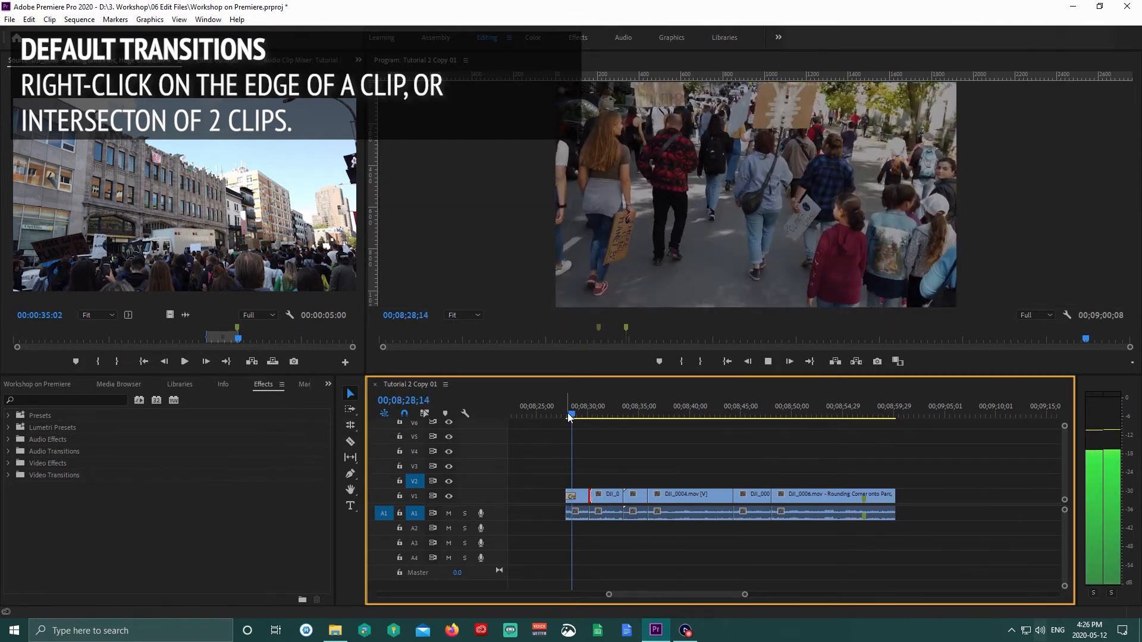
key("space")
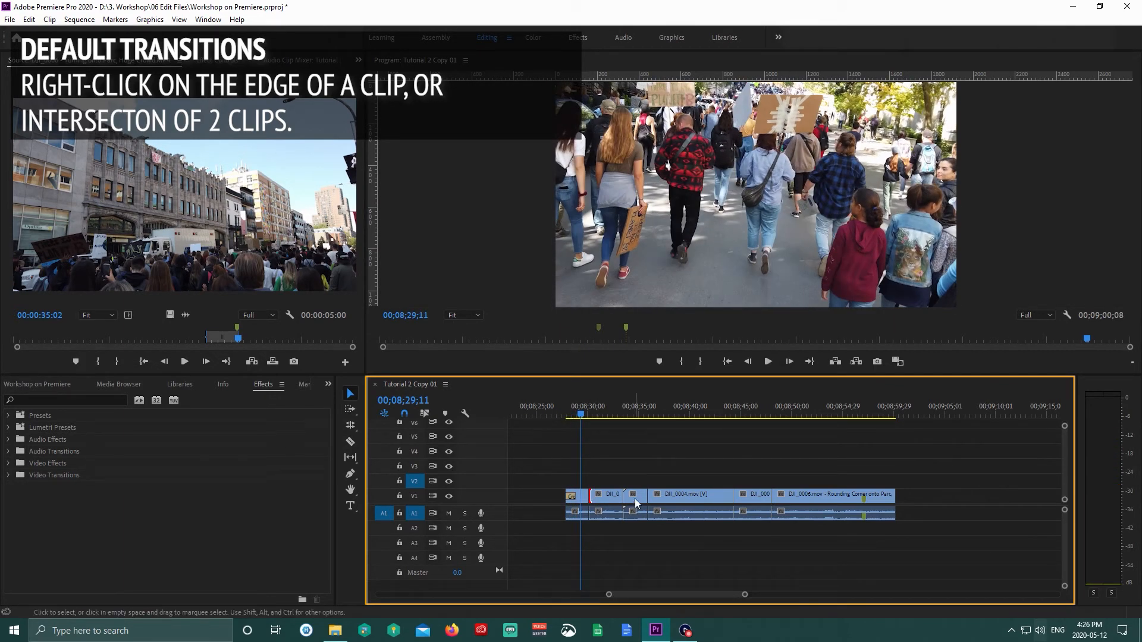
- Apply the default video transition at the V1 cut between the DJI_0003 and DJI_0004 clips and play it back
left_click(634, 413)
right_click(648, 498)
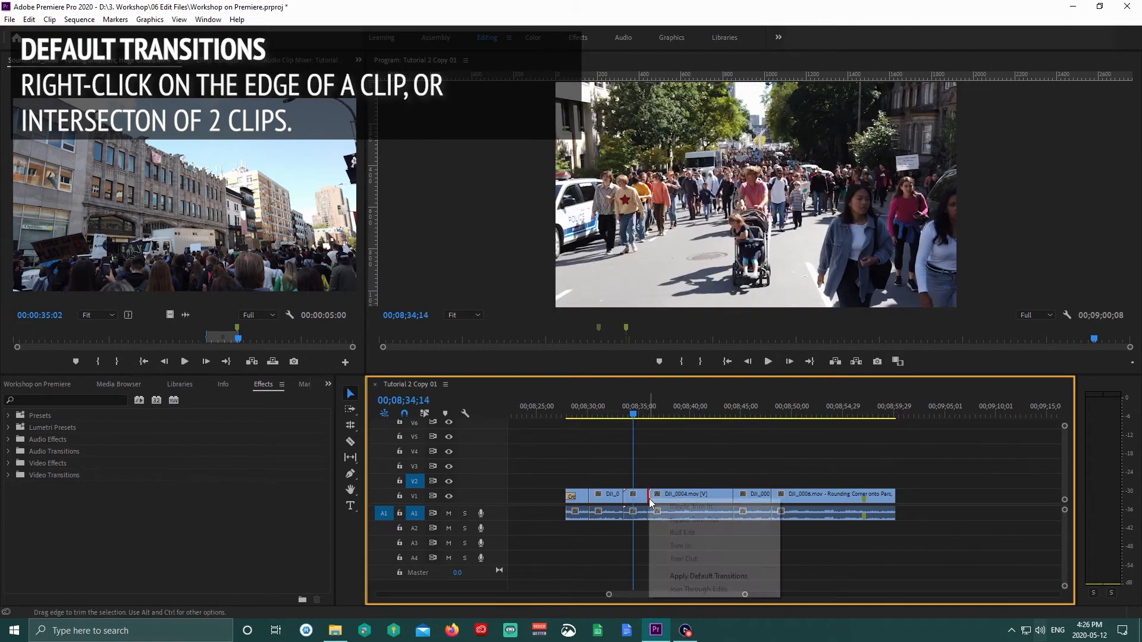
left_click(695, 576)
key("space")
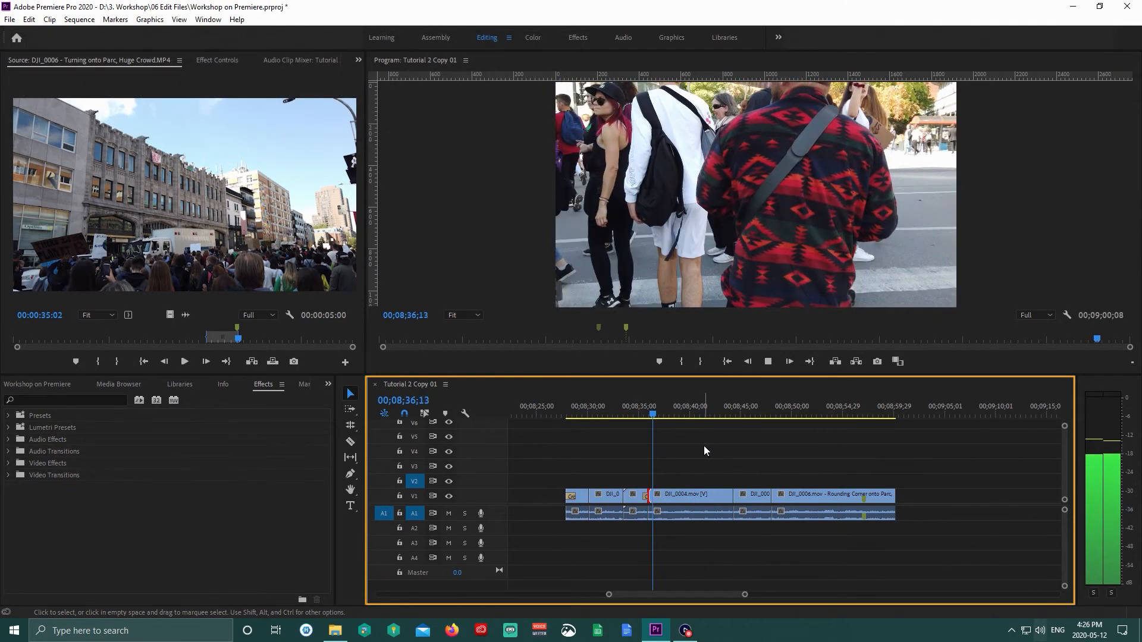
key("space")
- Shorten the Cross Dissolve between DJI_0003 and DJI_0004 from its edge and play back the transitions
scroll(653, 463, "up", 8)
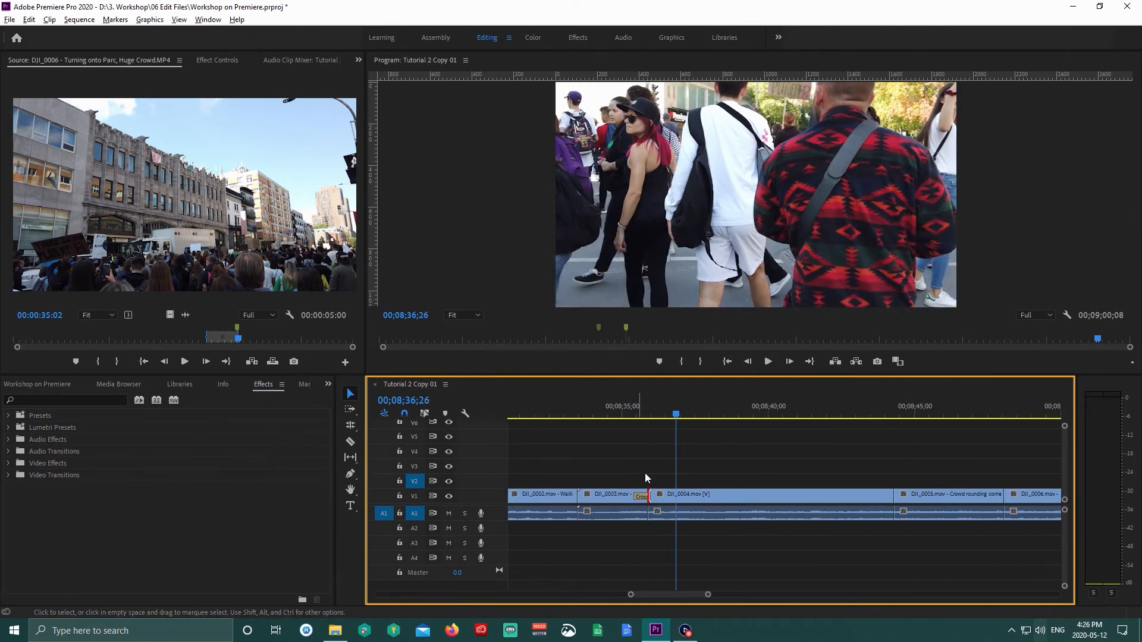
left_click_drag(679, 497, 679, 497)
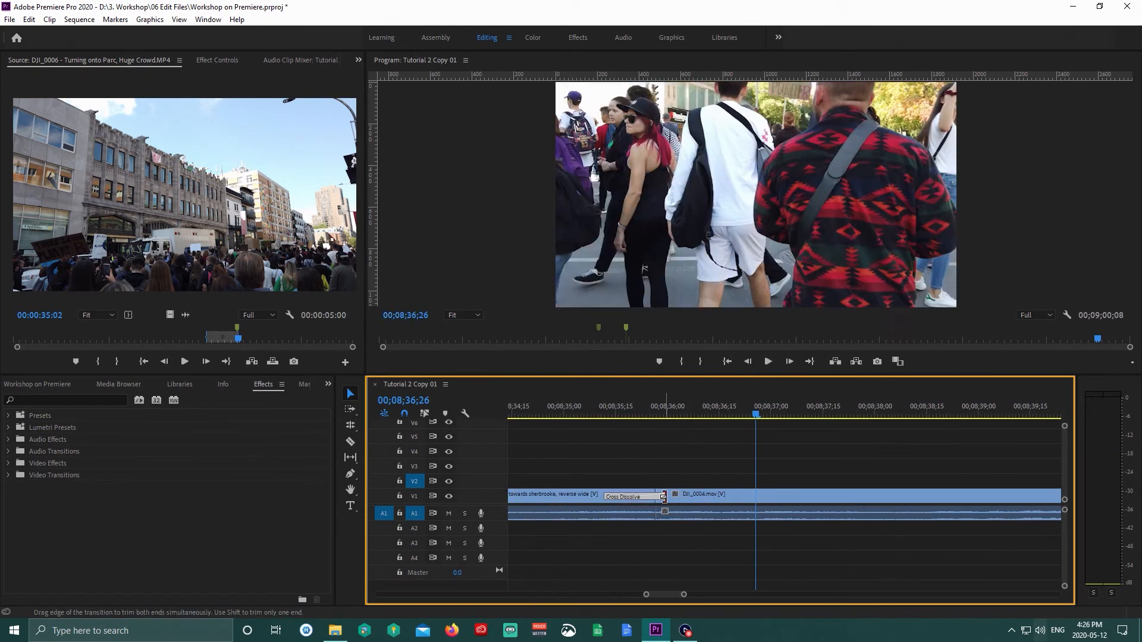
left_click_drag(606, 496, 627, 496)
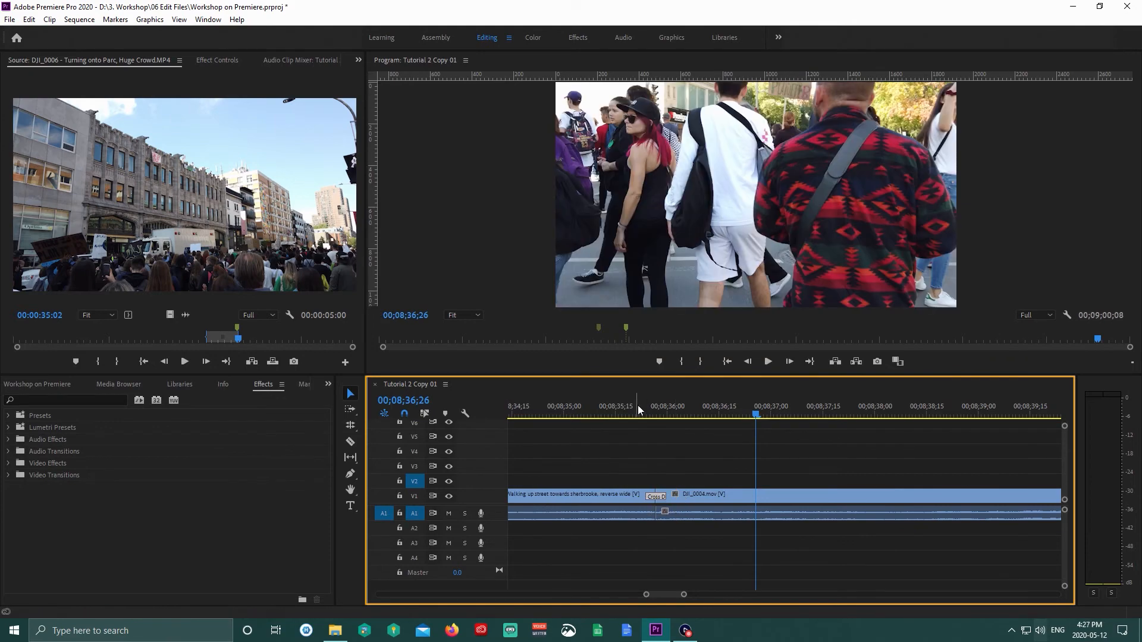
left_click(568, 413)
key("space")
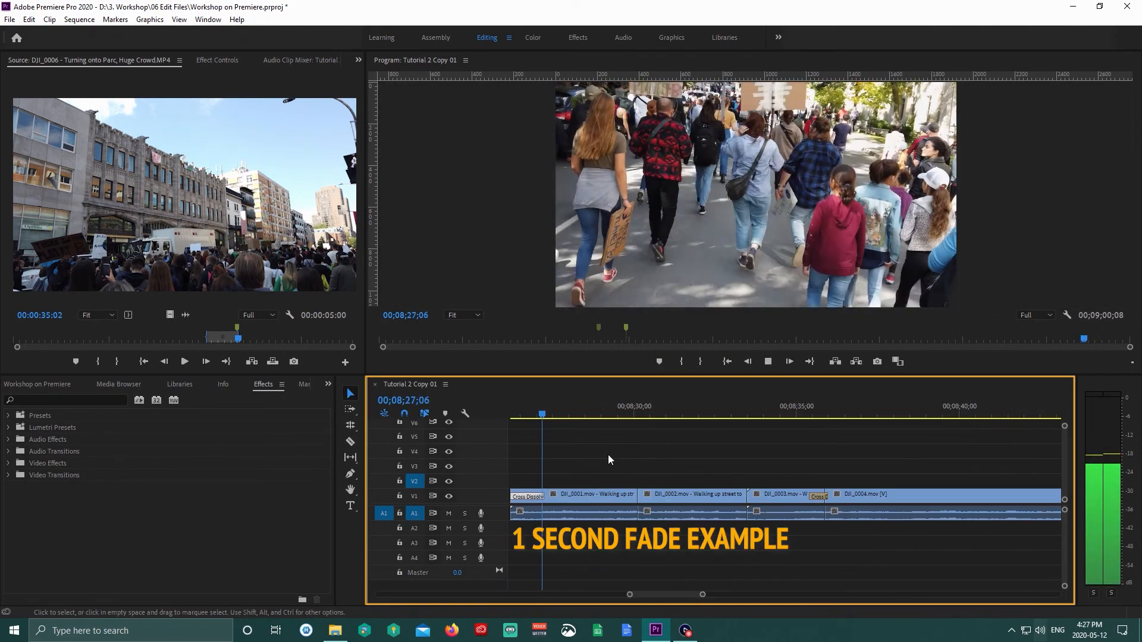
key("space")
- Lengthen the Cross Dissolve at the start of DJI_0001 to about 2 seconds and play it from before the clip
left_click_drag(548, 502, 576, 497)
left_click(544, 412)
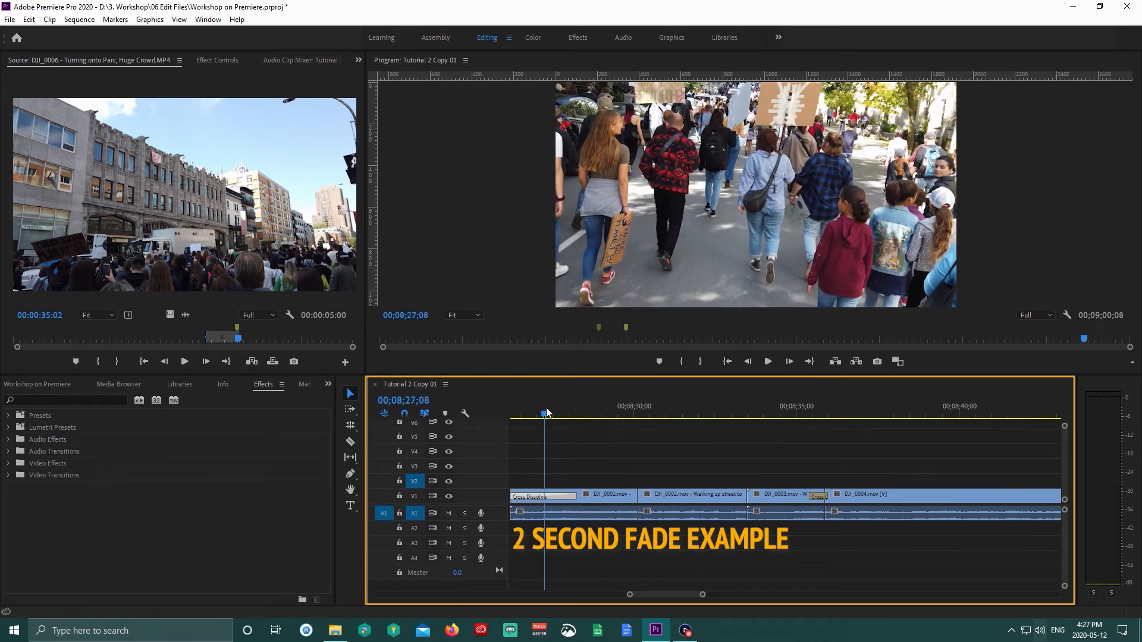
left_click_drag(546, 409, 508, 413)
left_click(548, 413)
key("space")
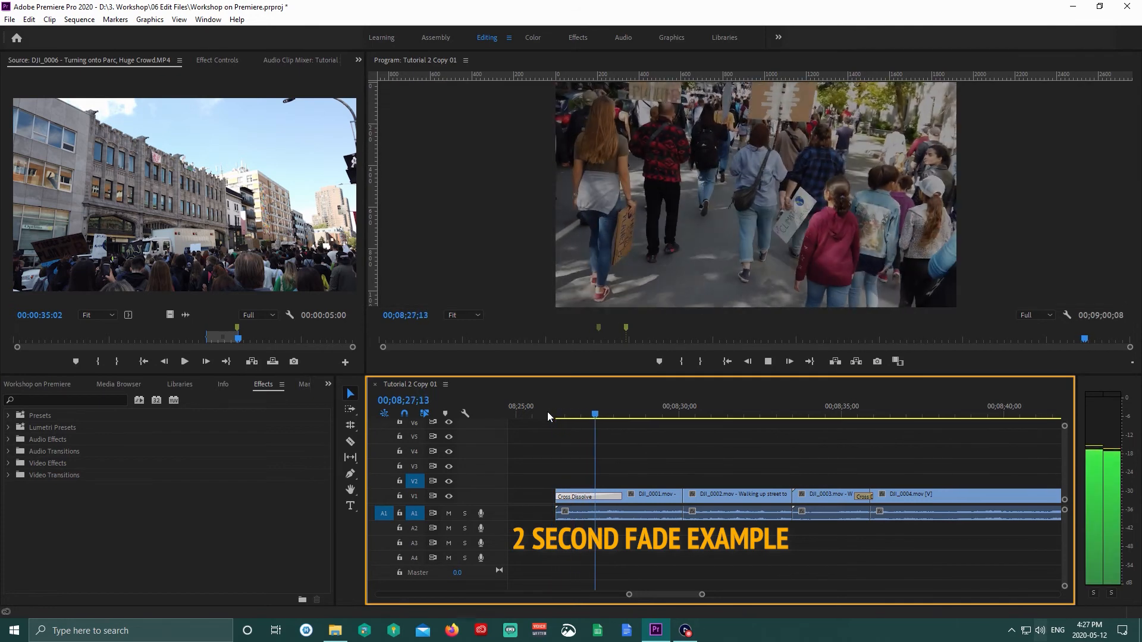
- Shorten the Cross Dissolve at the start of DJI_0001 to about half a second and play it back
left_click_drag(619, 497, 573, 497)
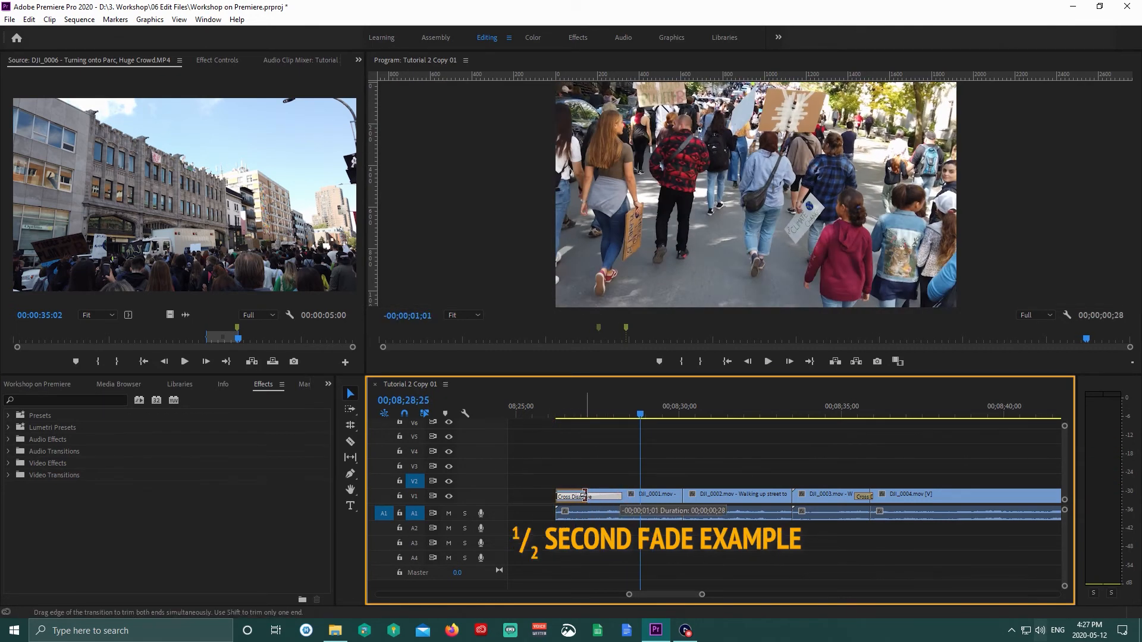
left_click(547, 415)
key("space")
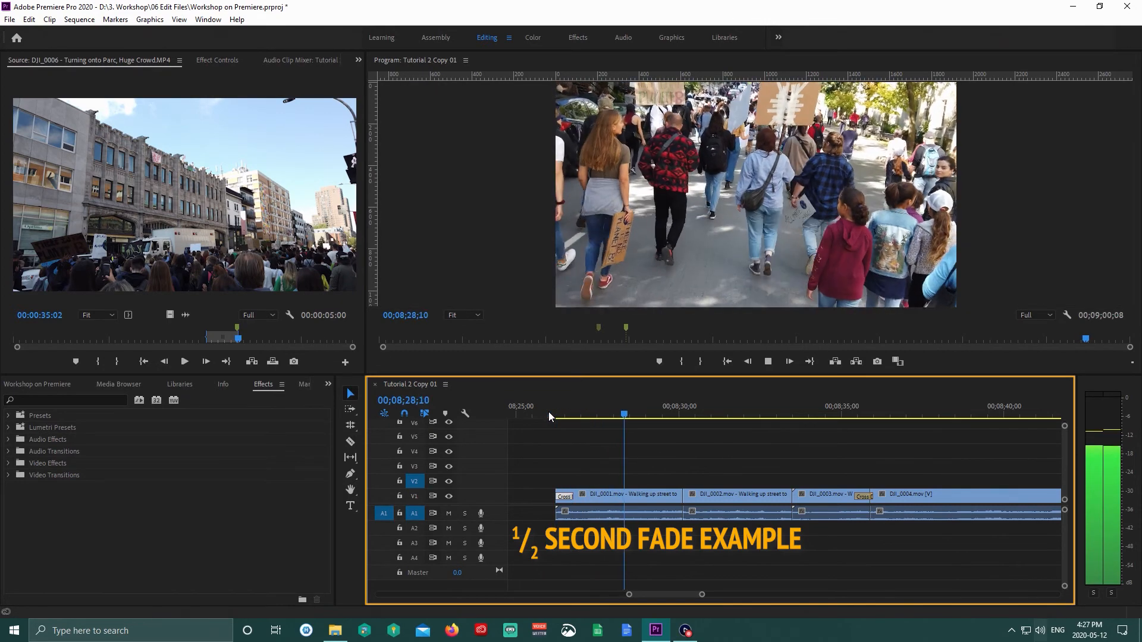
key("space")
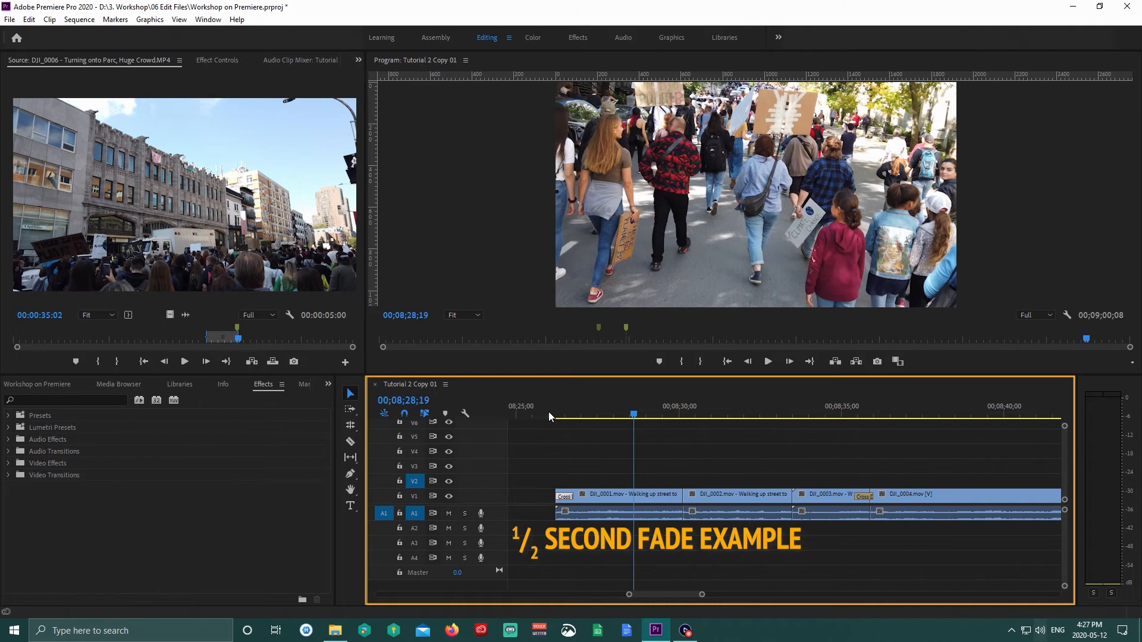
- Apply the default audio transition at the A1 cut between the DJI_0001 and DJI_0002 clips and check its details
right_click(681, 513)
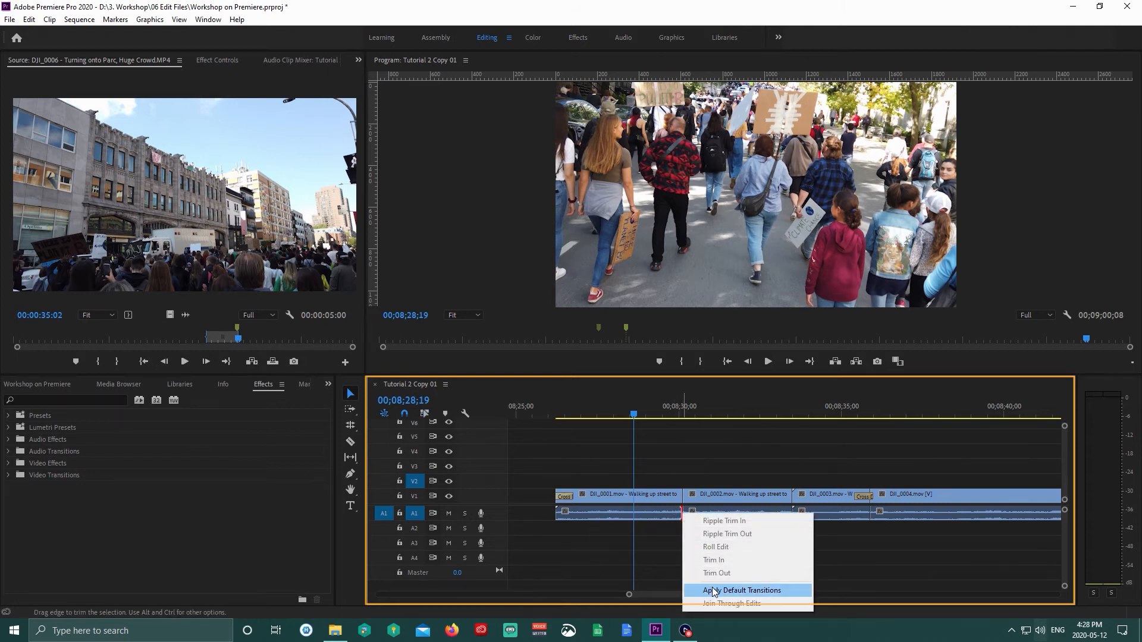
left_click(737, 590)
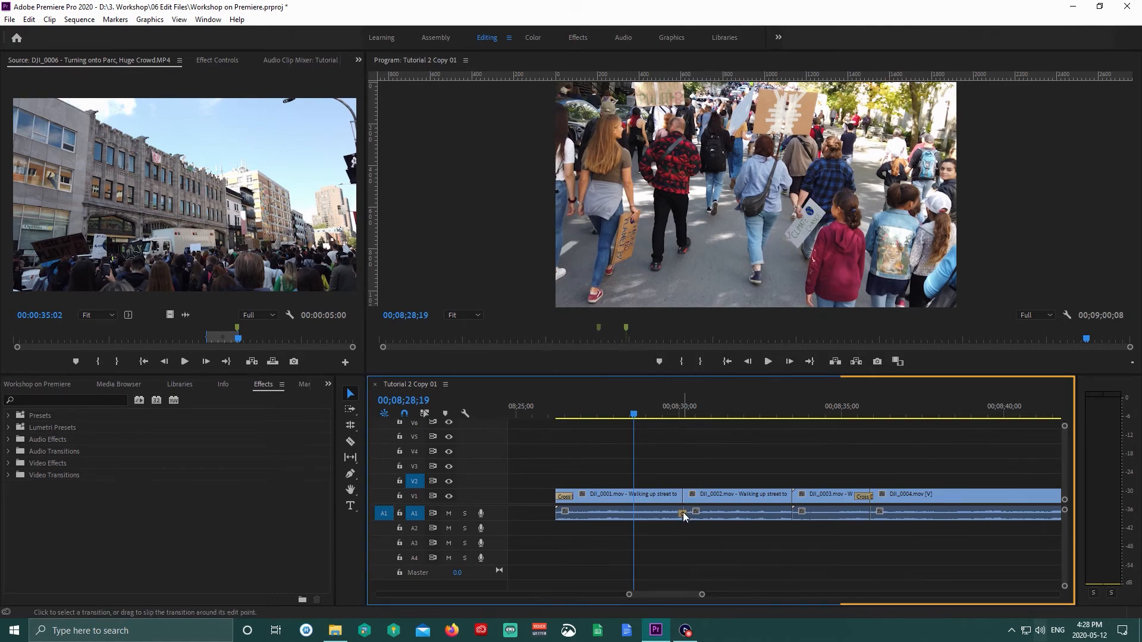
mouse_move(684, 517)
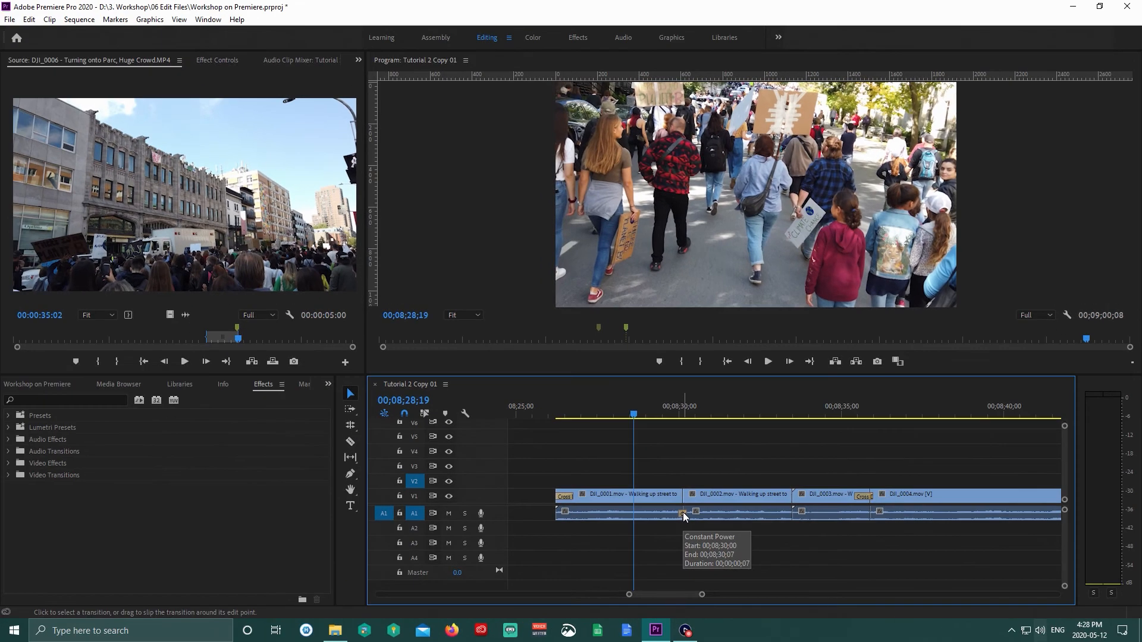
- Play back the audio transition at the A1 cut between the DJI_0001 and DJI_0002 clips from just before the cut
scroll(683, 516, "up", 6)
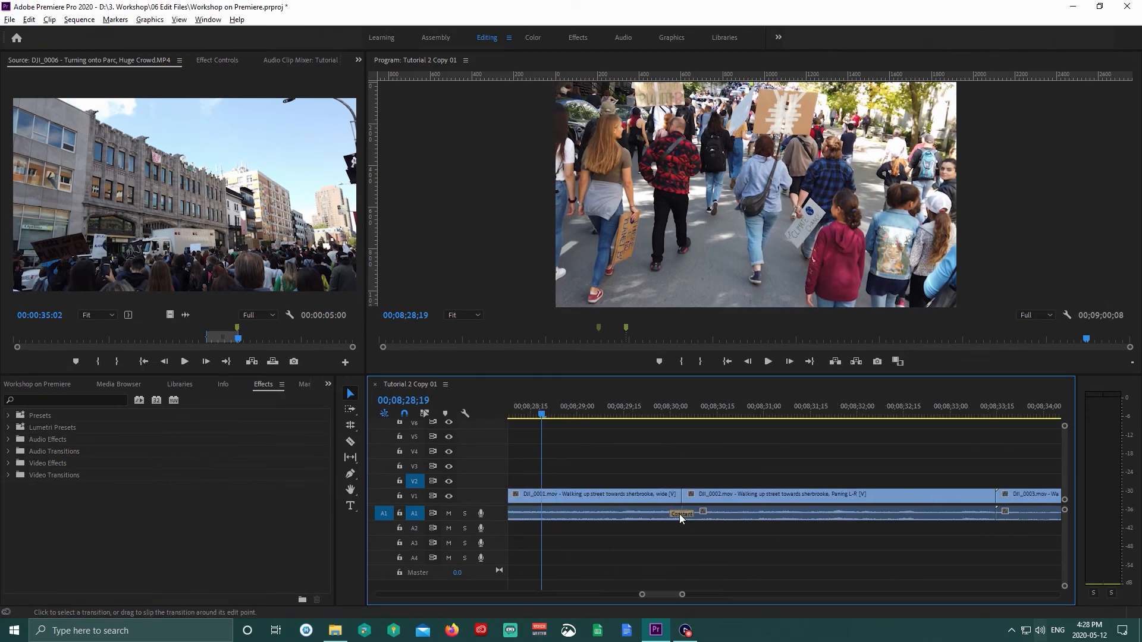
left_click(662, 405)
key("space")
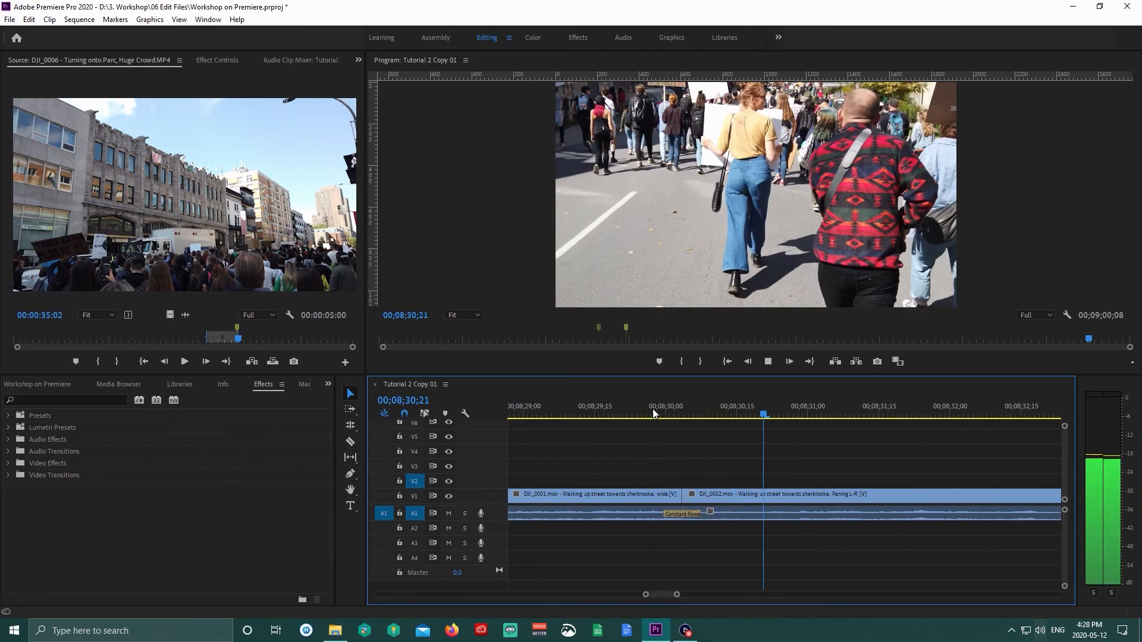
key("space")
scroll(678, 547, "down", 2)
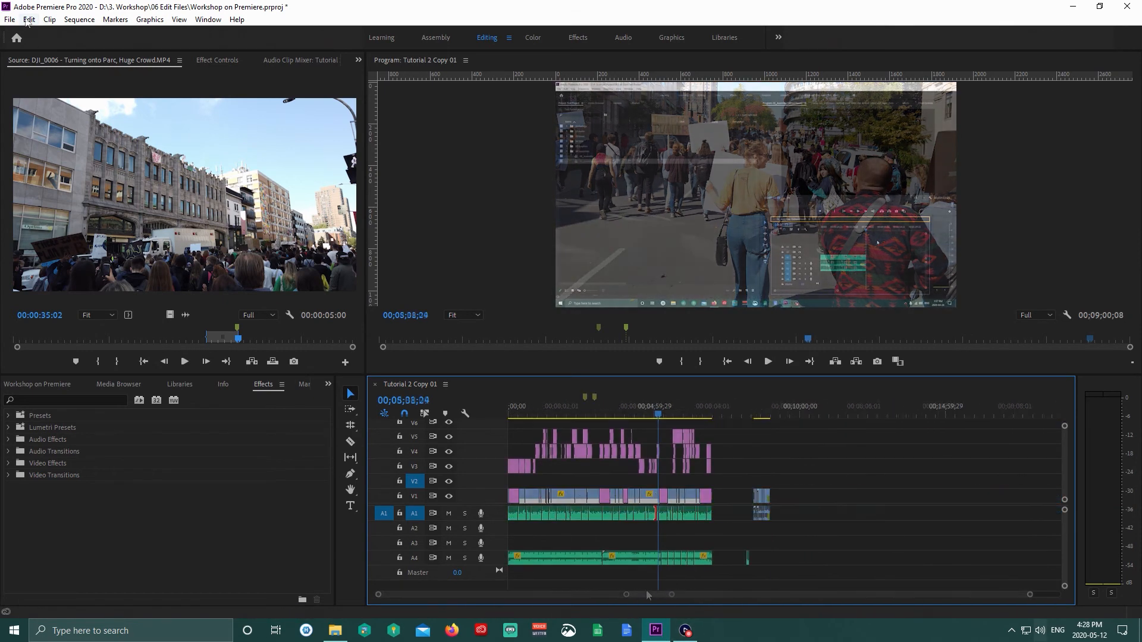
- Review the default video transition, audio transition and still image durations in the Timeline preferences, then accept them and minimize the program window
left_click(29, 19)
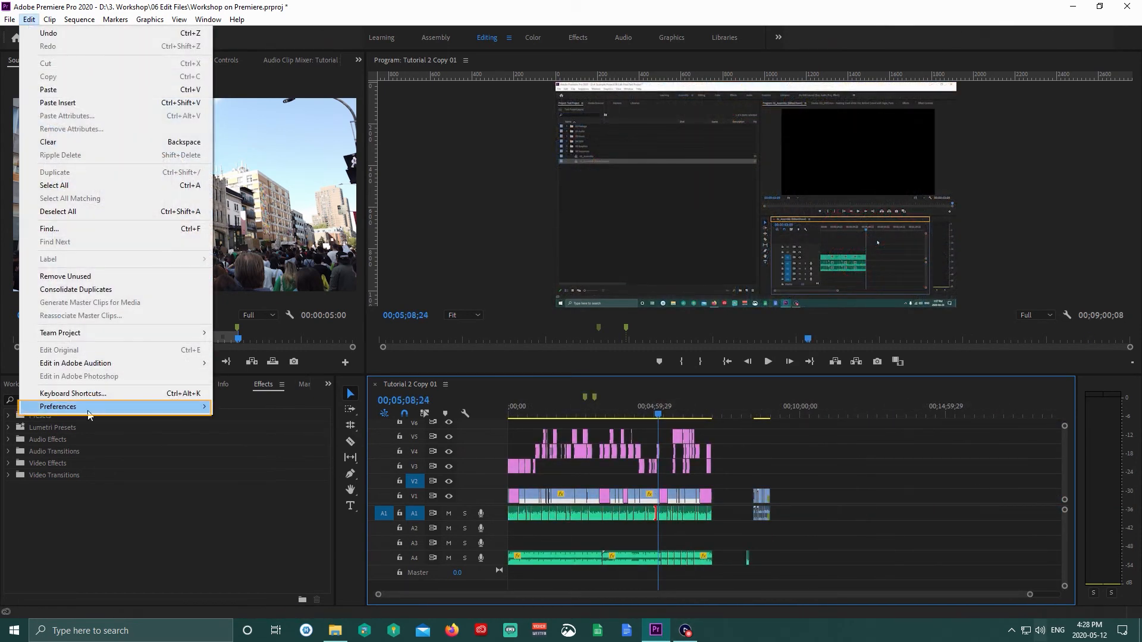
mouse_move(88, 410)
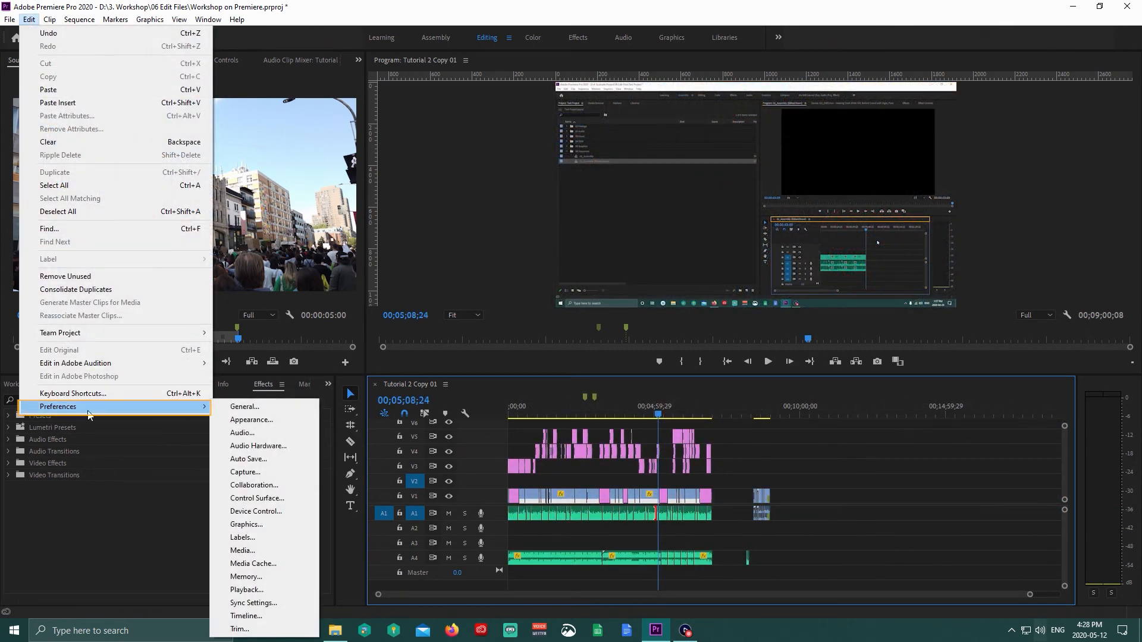
left_click(293, 619)
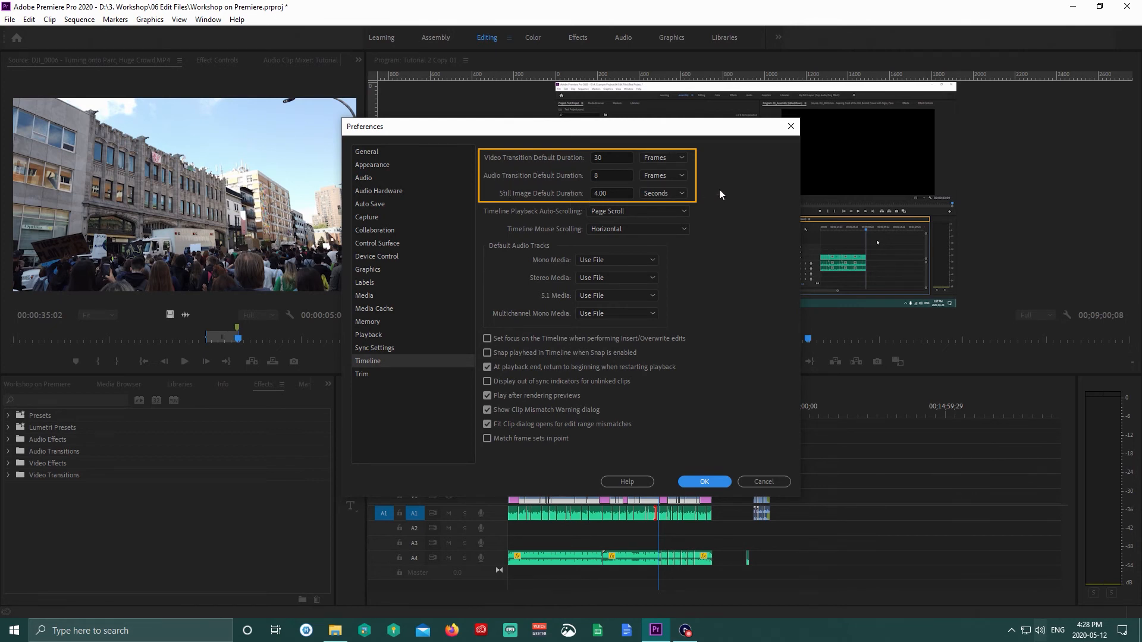
left_click(705, 481)
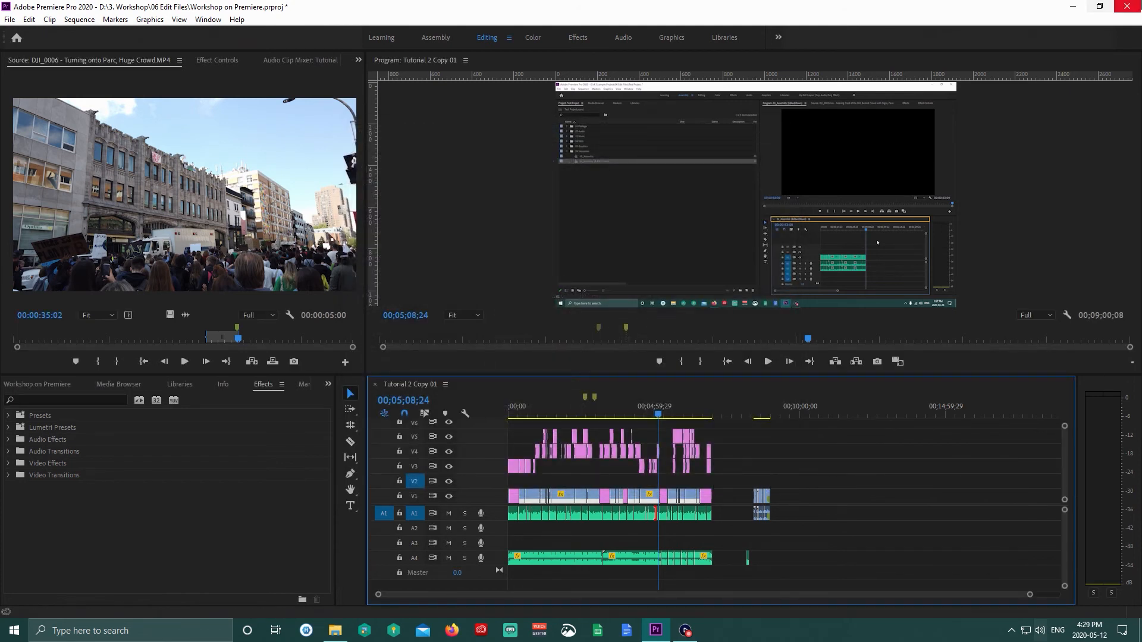
left_click(1074, 7)
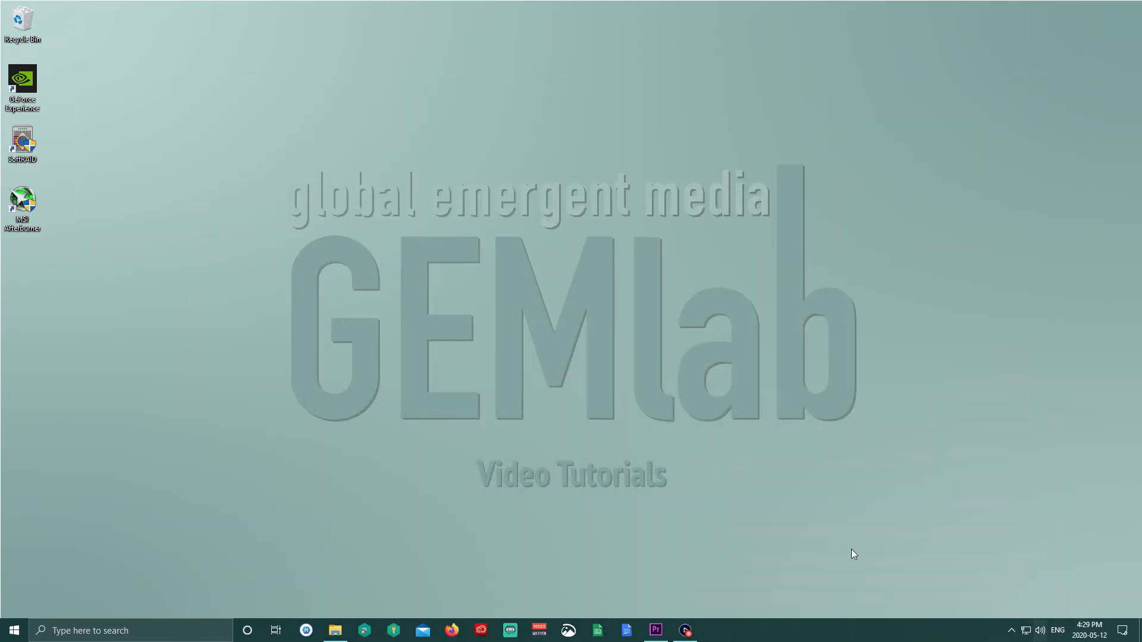